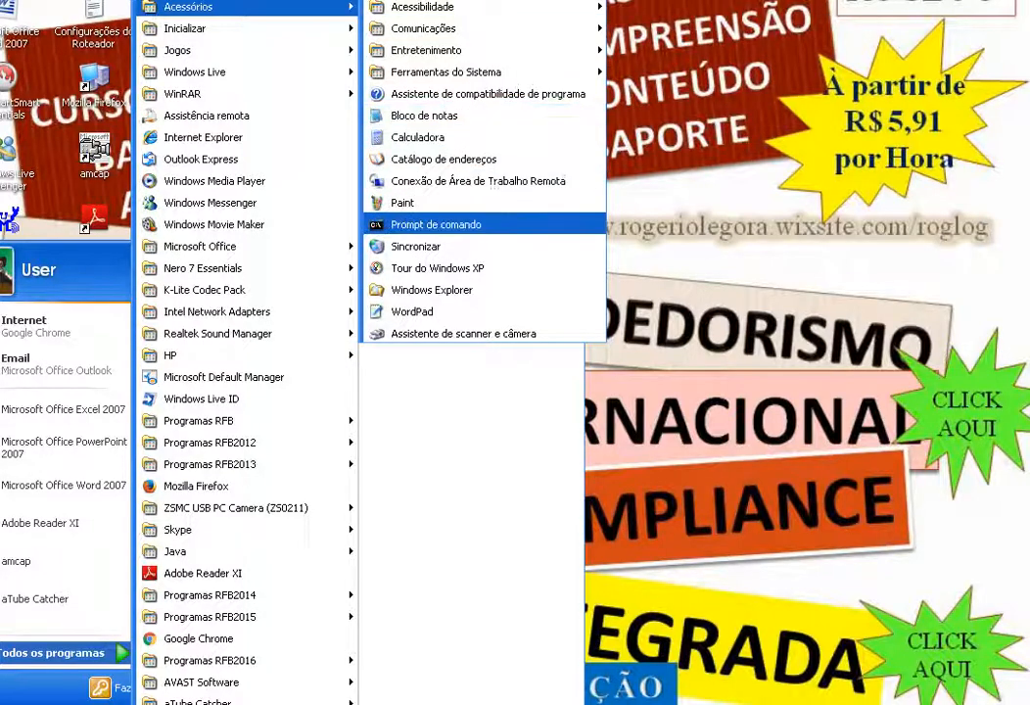
# Open WordPad and write the teacher's first name followed by "é professor de informática" in the blank document.
pyautogui.click(412, 311)
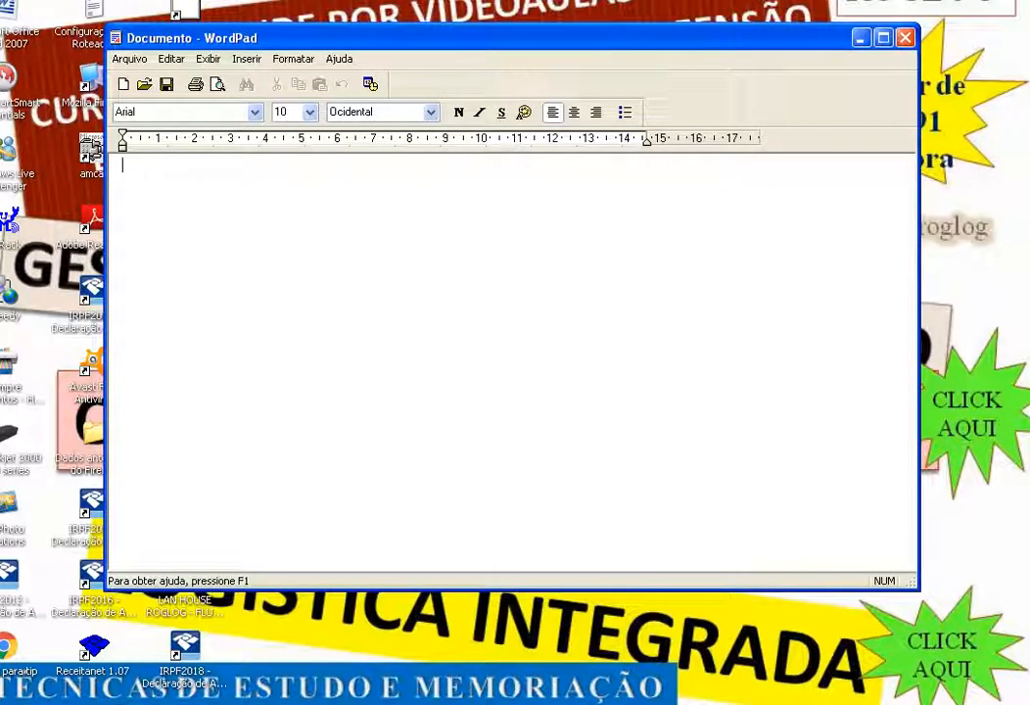
pyautogui.write('Rog')
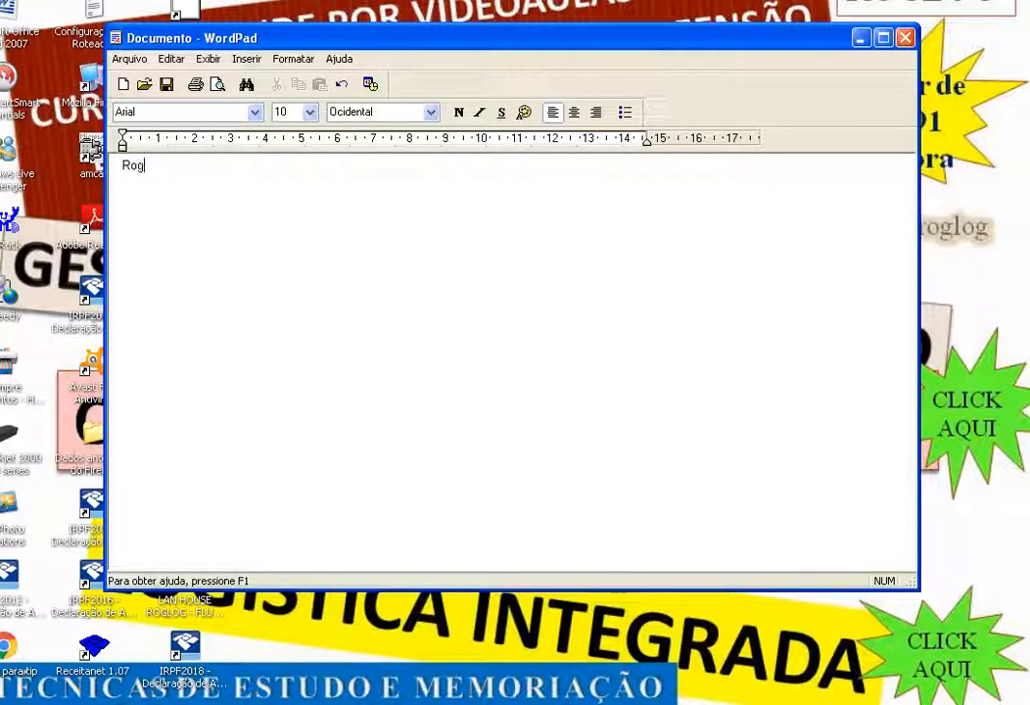
pyautogui.write('ério é professor de informática')
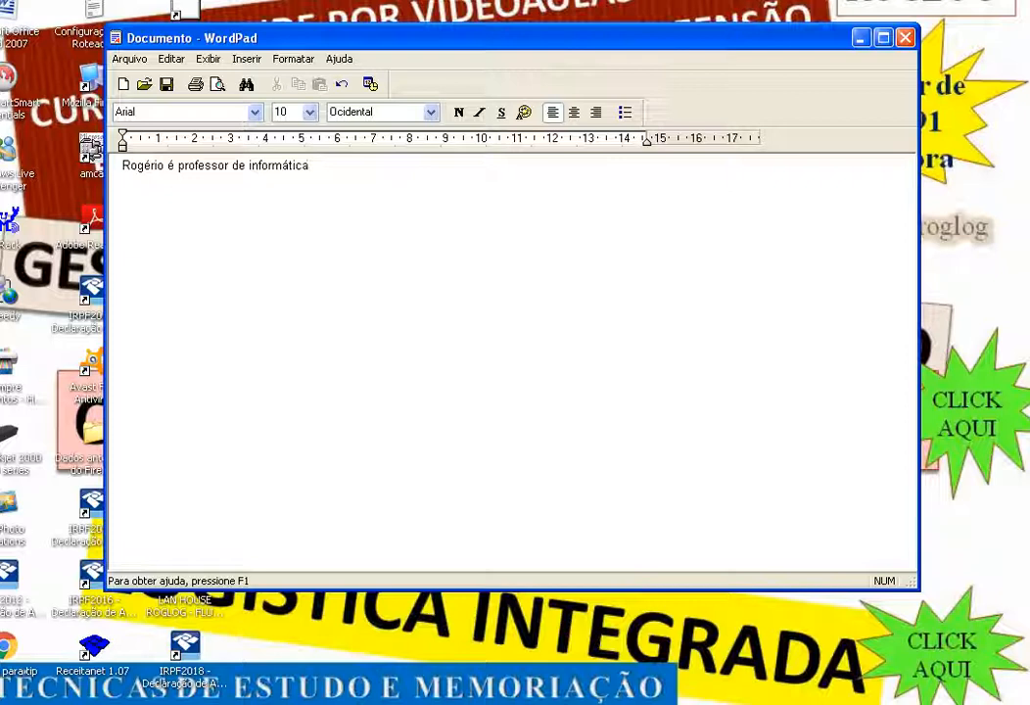
# Insert blank lines above the sentence and add the heading "Descrição" there.
pyautogui.press('Home')
pyautogui.press('Return')
pyautogui.press('Return')
pyautogui.press('Return')
pyautogui.press('Up')
pyautogui.press('Up')
pyautogui.write('Descrição')
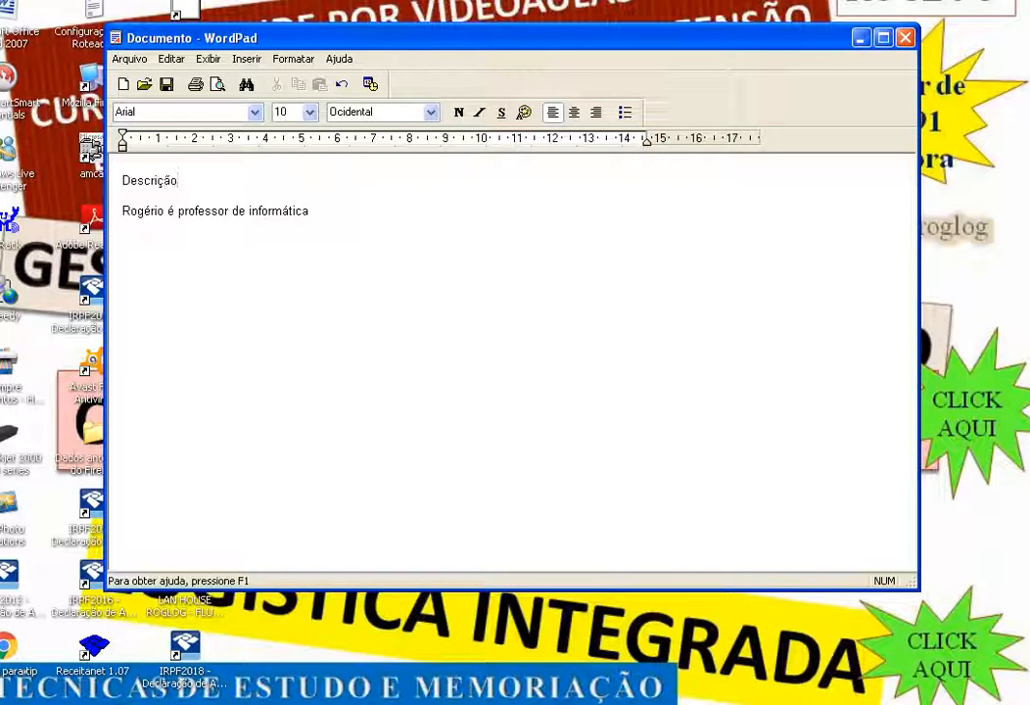
# Set the "Descrição" heading to font size 20 in Lucida Calligraphy.
pyautogui.click(309, 210)
pyautogui.click(115, 180)
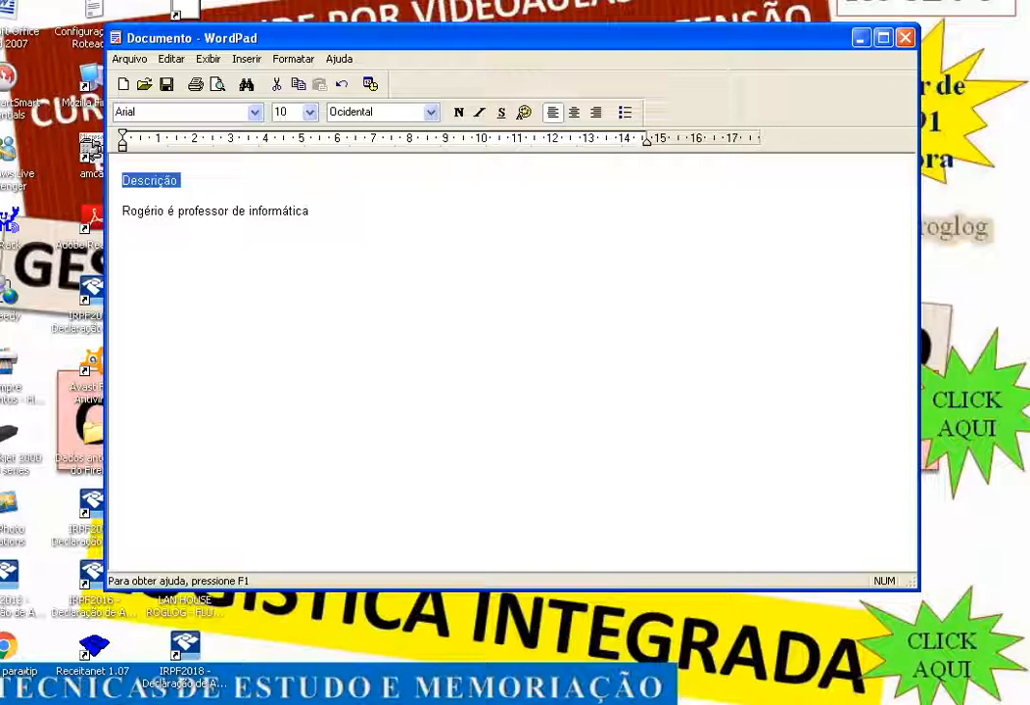
pyautogui.click(309, 112)
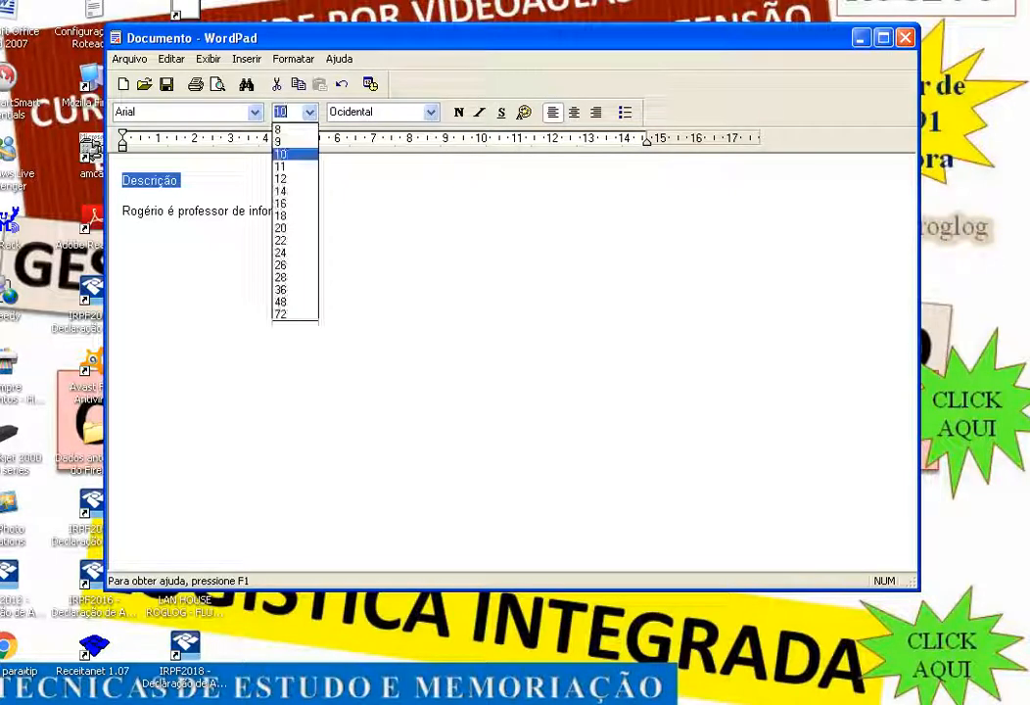
pyautogui.press('Return')
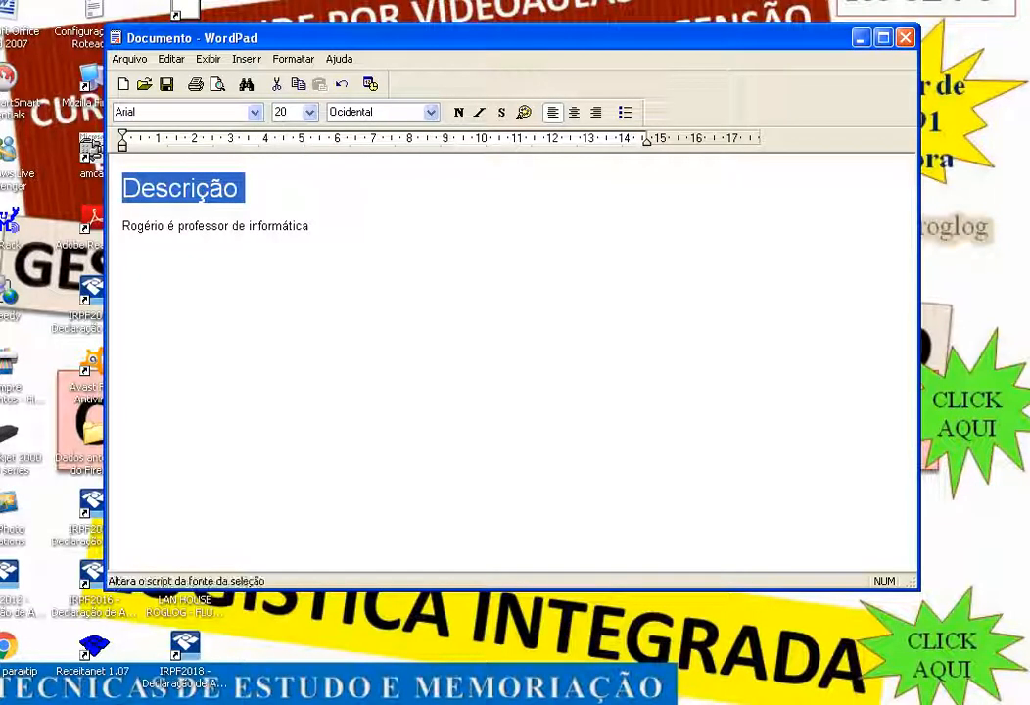
pyautogui.click(256, 112)
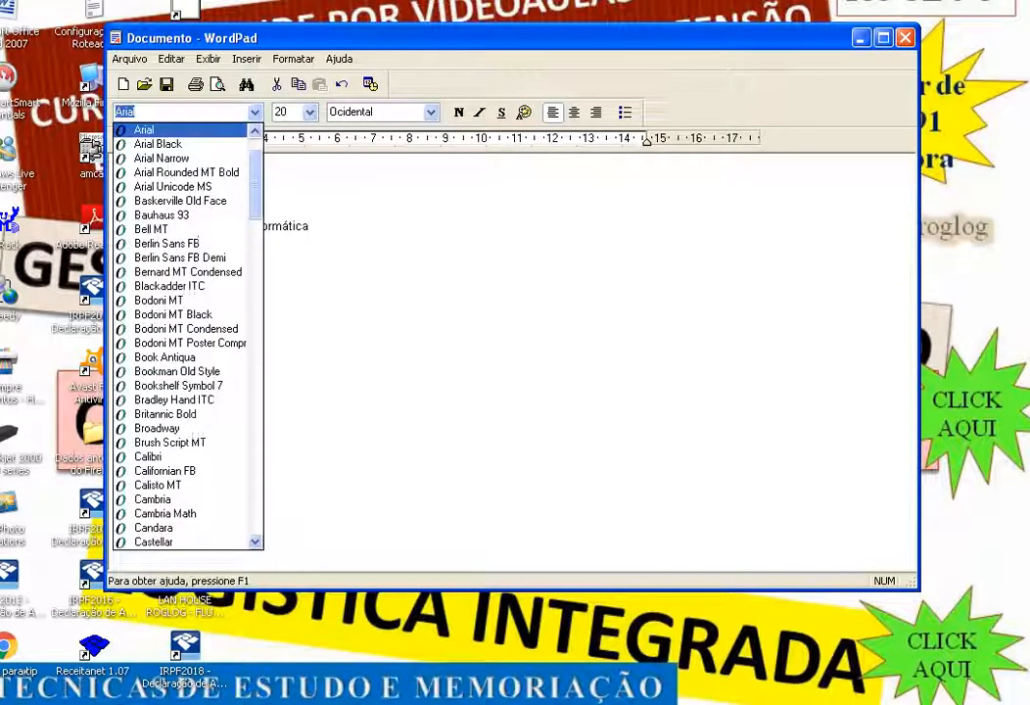
pyautogui.moveTo(256, 185); pyautogui.dragTo(256, 368)
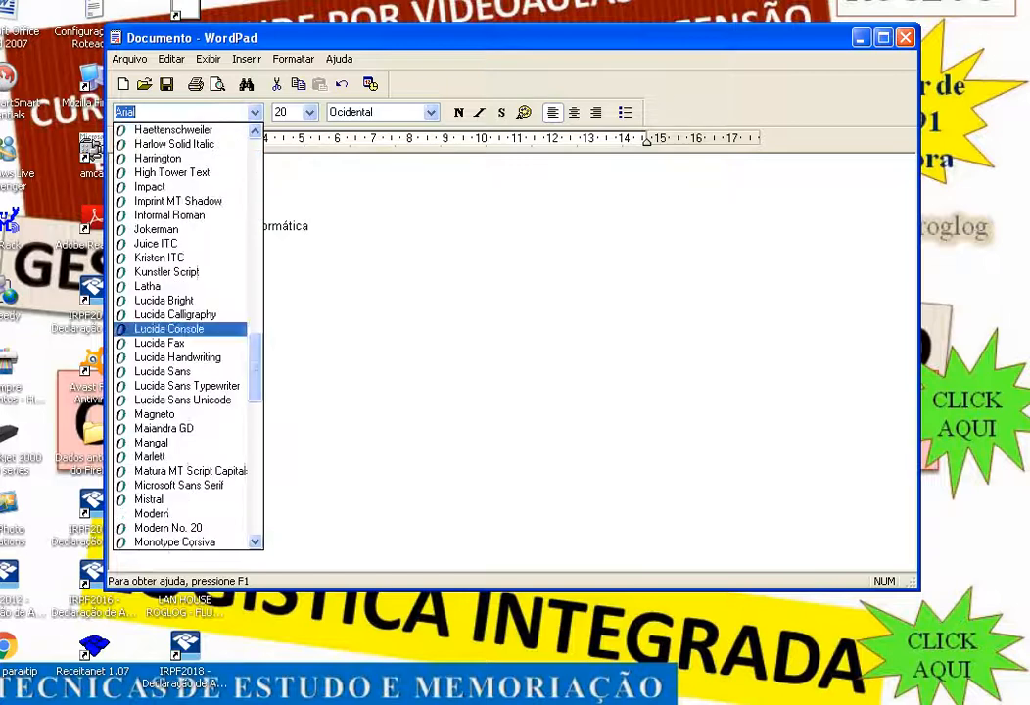
pyautogui.click(177, 315)
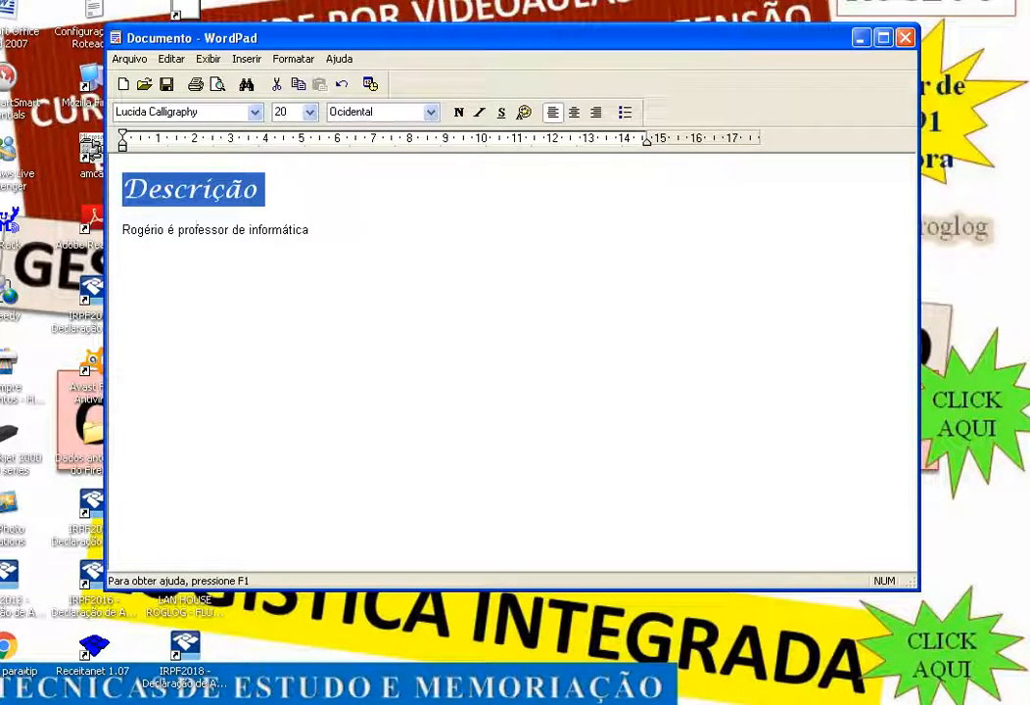
# Make the "Descrição" heading bold, italic and underlined, and centre it.
pyautogui.hotkey('ctrl', 'n')
pyautogui.click(480, 113)
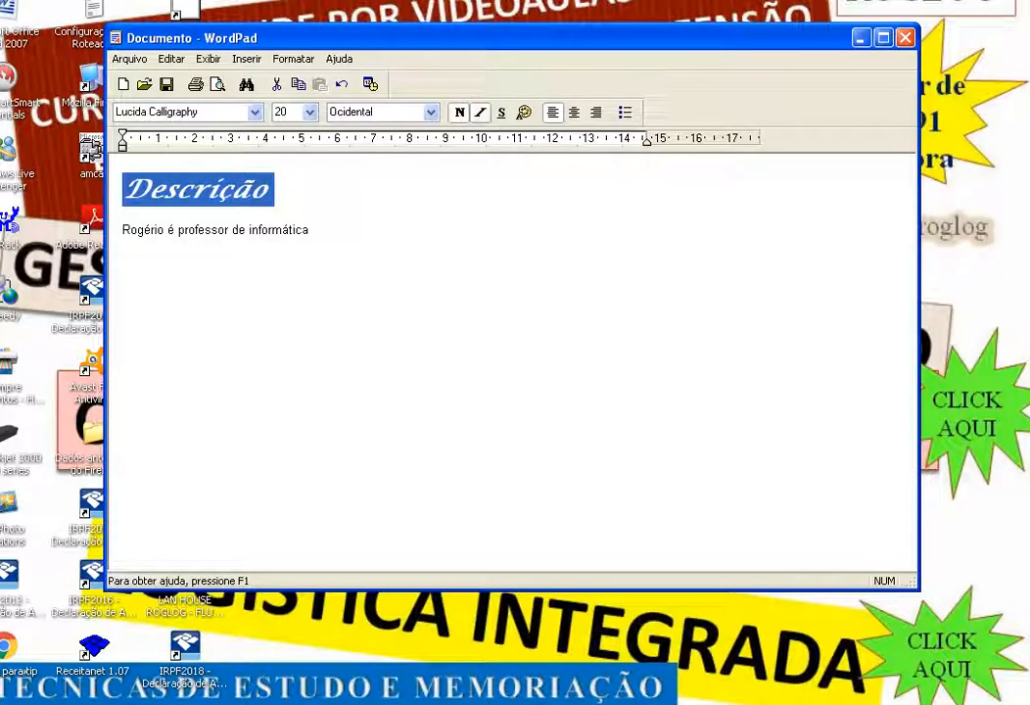
pyautogui.click(502, 113)
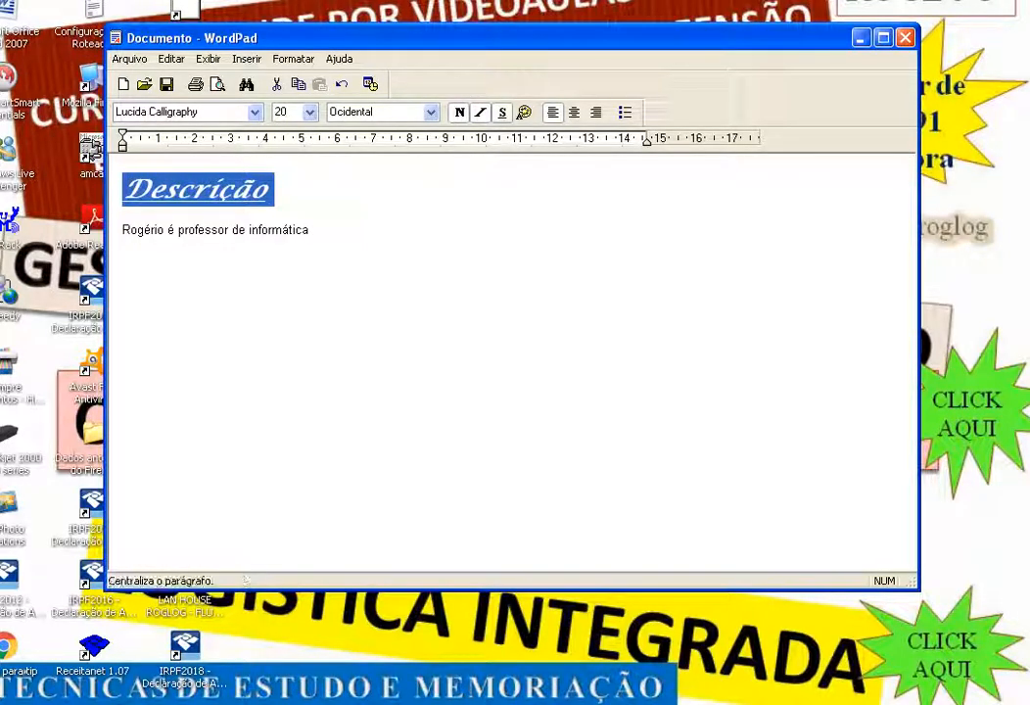
pyautogui.click(574, 111)
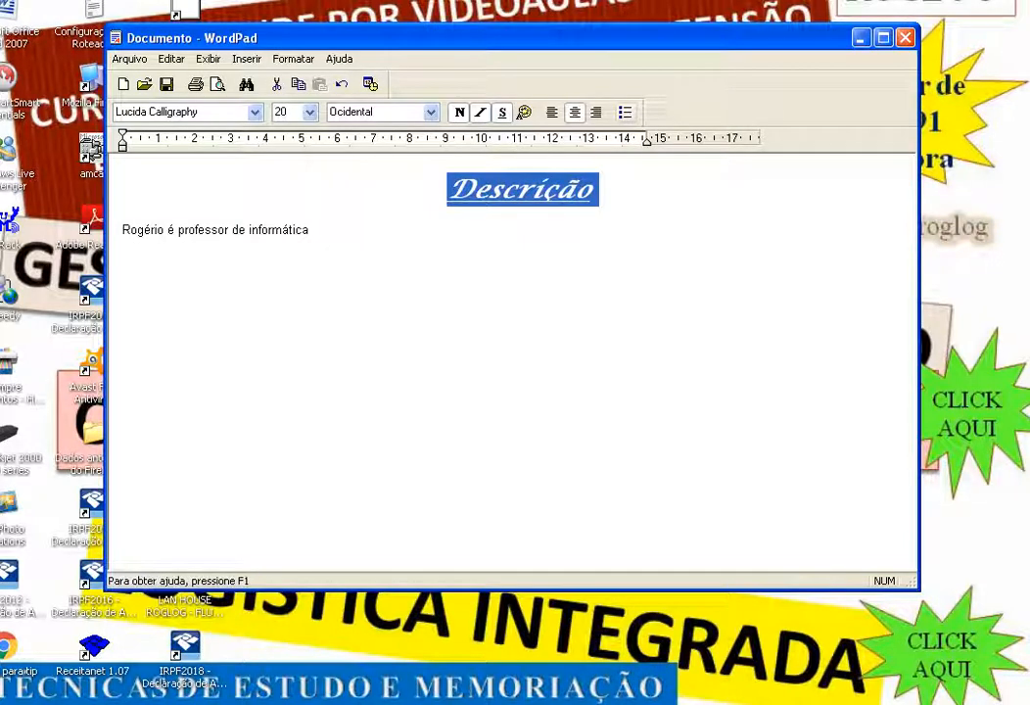
# Select the whole sentence below the heading in several ways, clearing the selection each time.
pyautogui.click(114, 231)
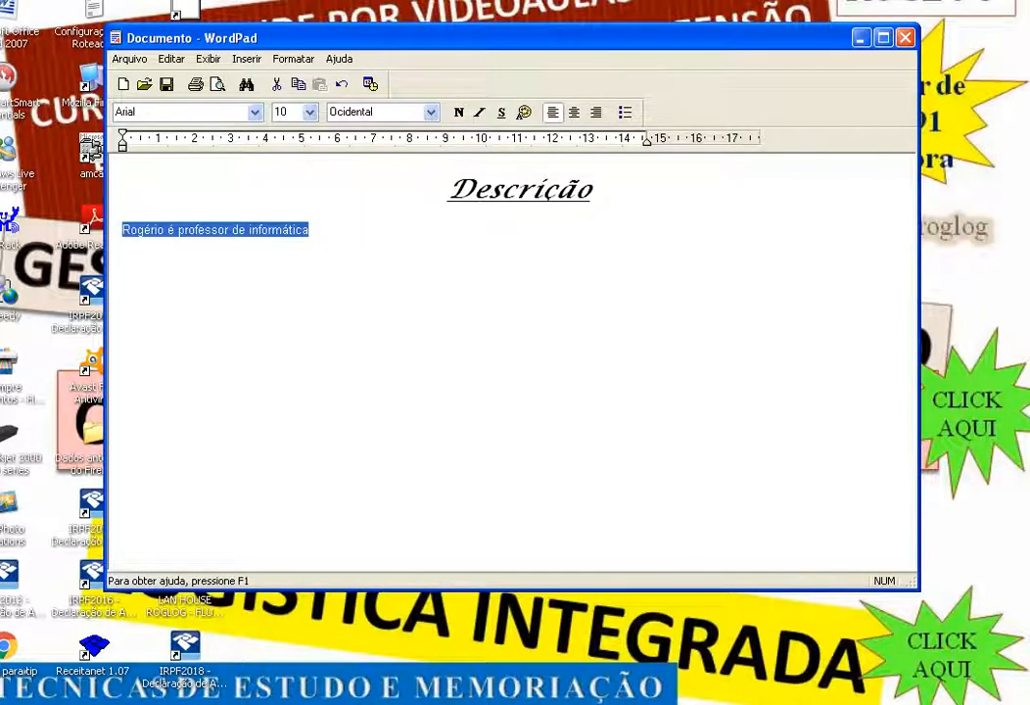
pyautogui.click(311, 231)
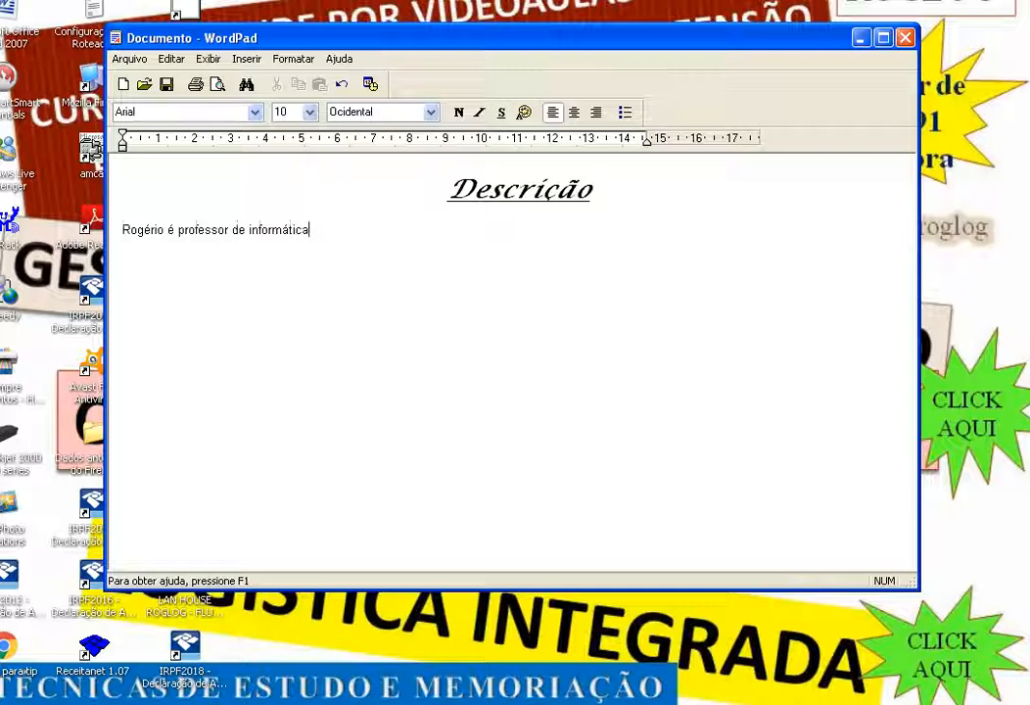
pyautogui.click(124, 230)
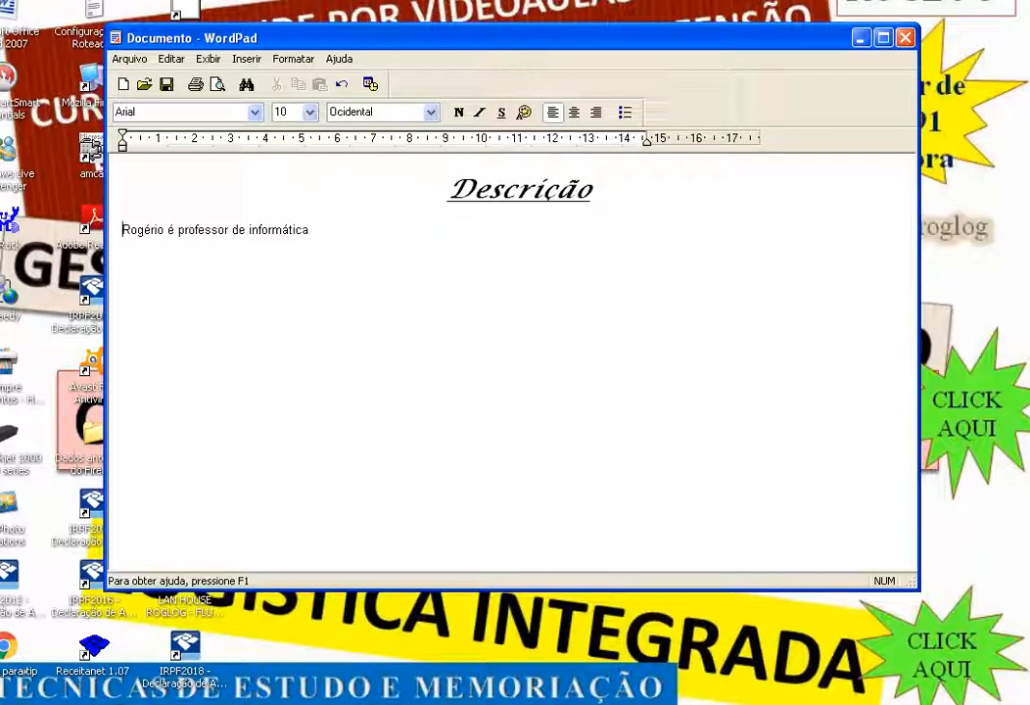
pyautogui.hotkey('shift', 'End')
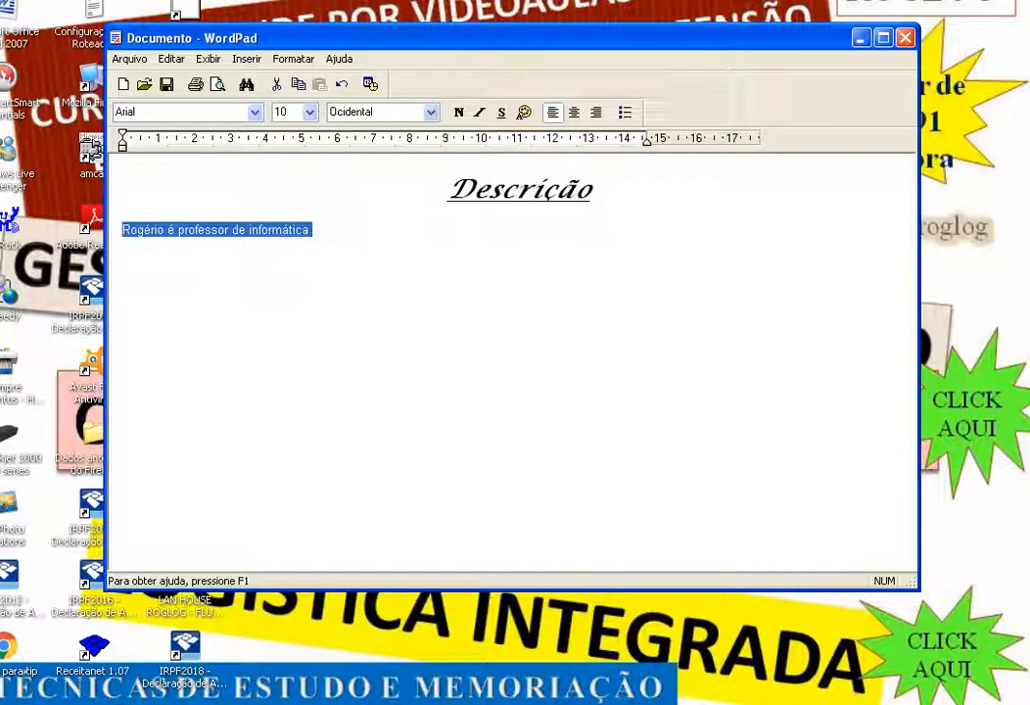
pyautogui.click(174, 230)
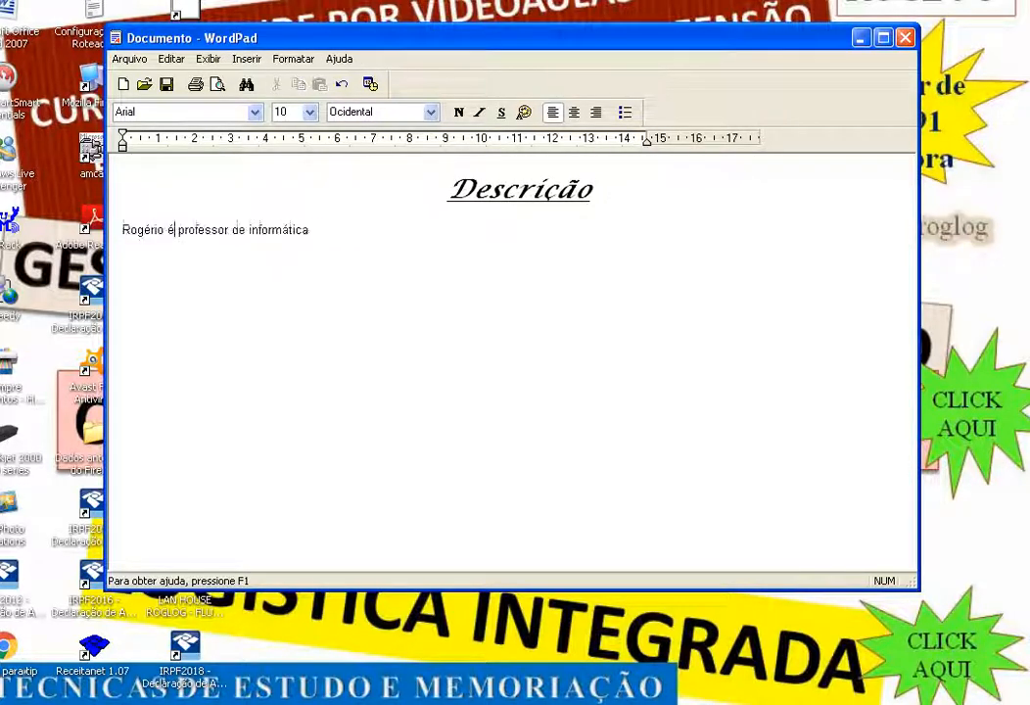
pyautogui.tripleClick(174, 230)
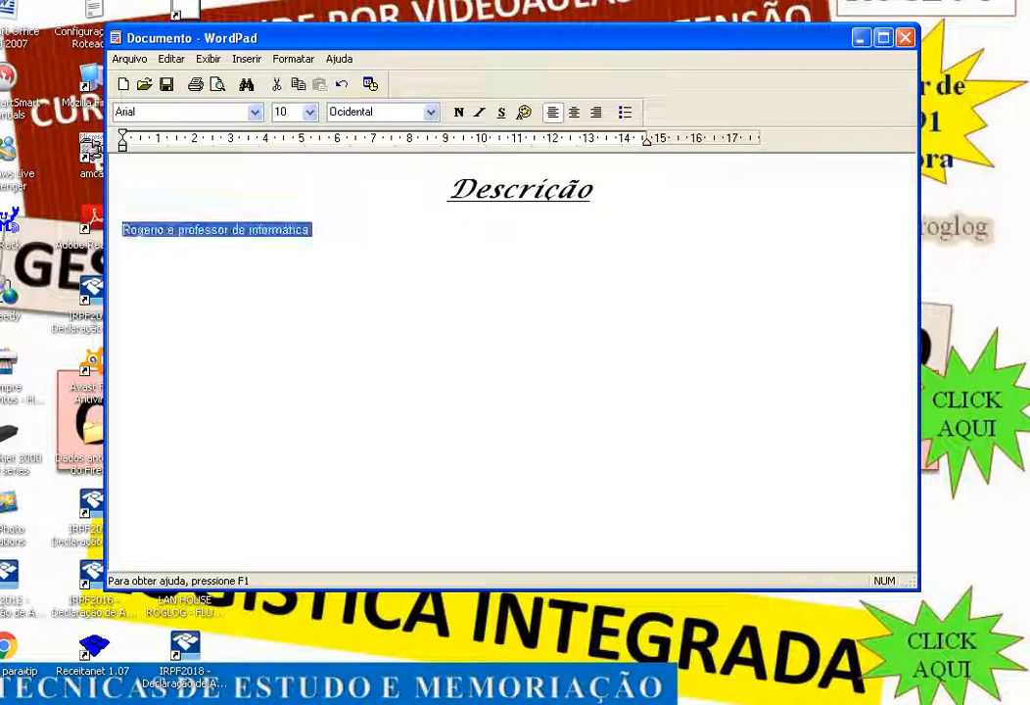
pyautogui.click(310, 230)
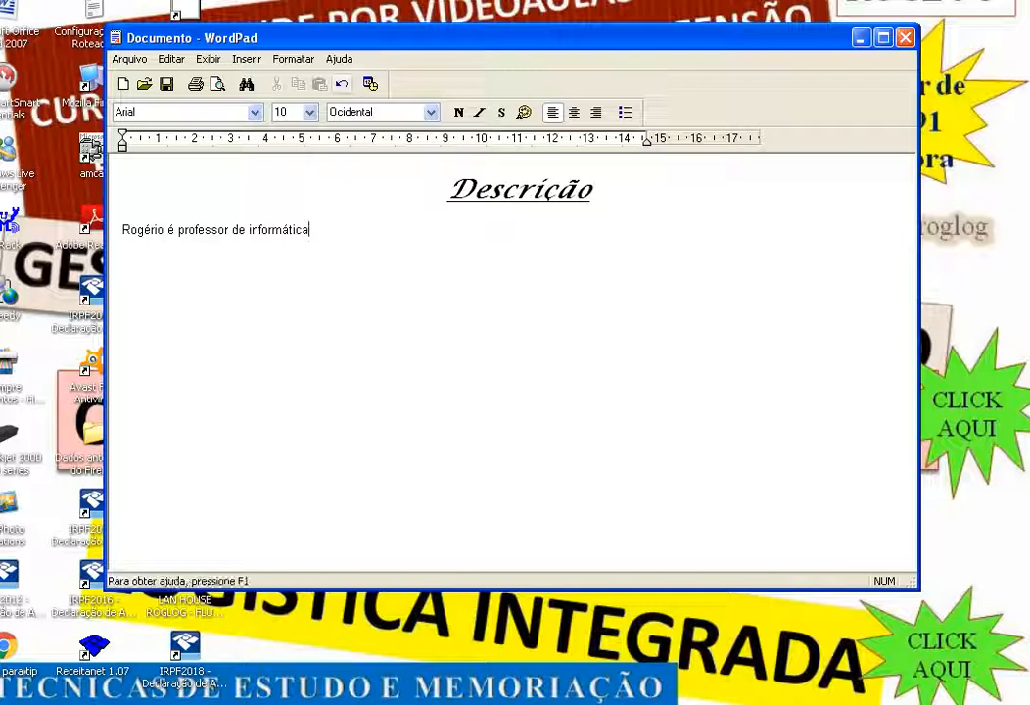
# Delete the sentence below the heading and undo the deletion.
pyautogui.moveTo(122, 229); pyautogui.dragTo(310, 229)
pyautogui.press('Delete')
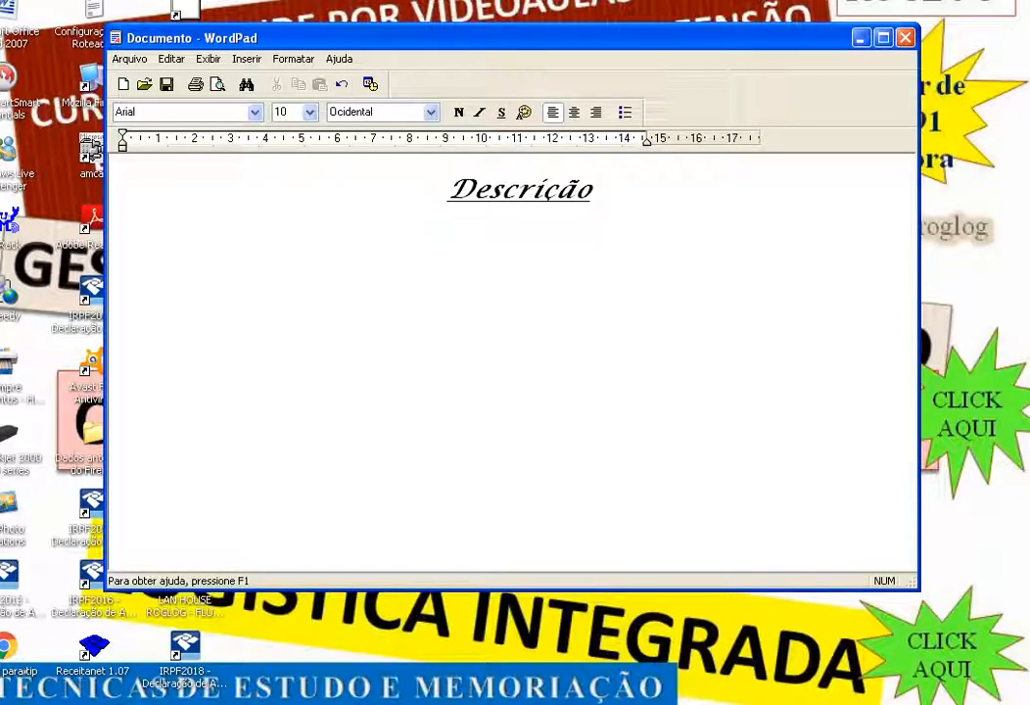
pyautogui.click(342, 84)
pyautogui.click(311, 230)
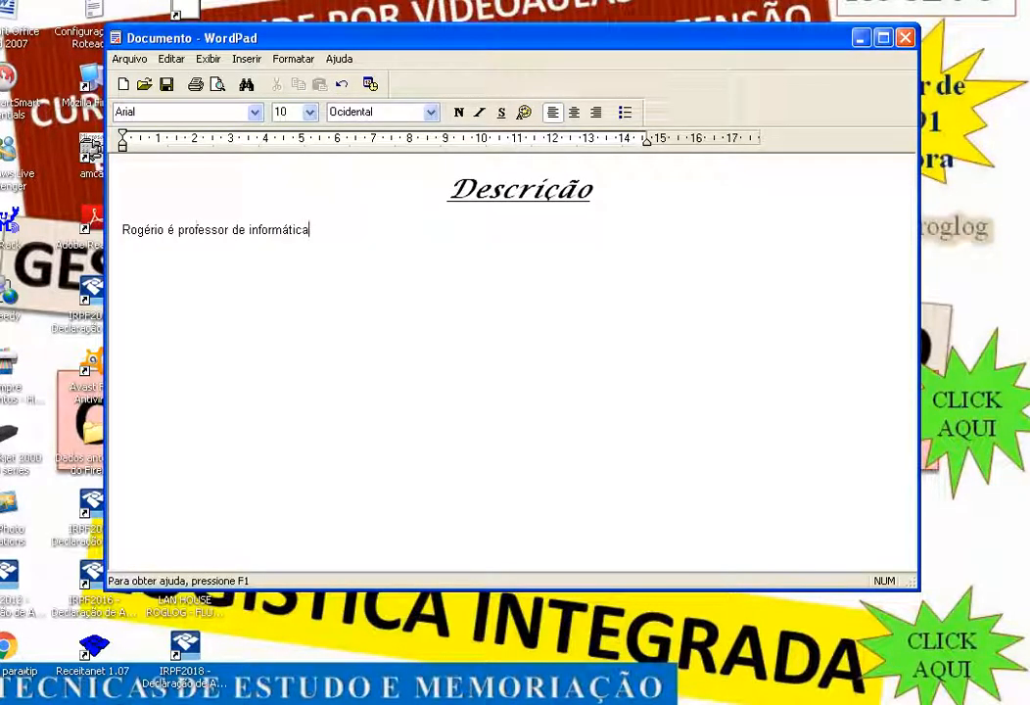
# Set the font size of the sentence below the heading to 14.
pyautogui.moveTo(312, 231); pyautogui.dragTo(123, 230)
pyautogui.click(310, 112)
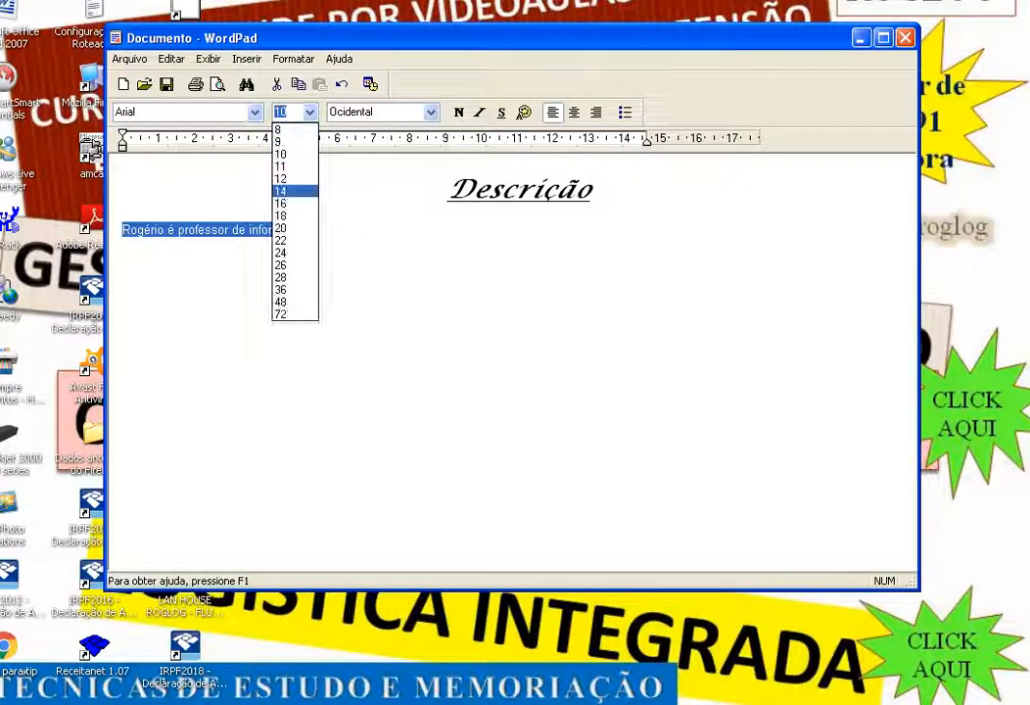
pyautogui.click(284, 191)
pyautogui.press('End')
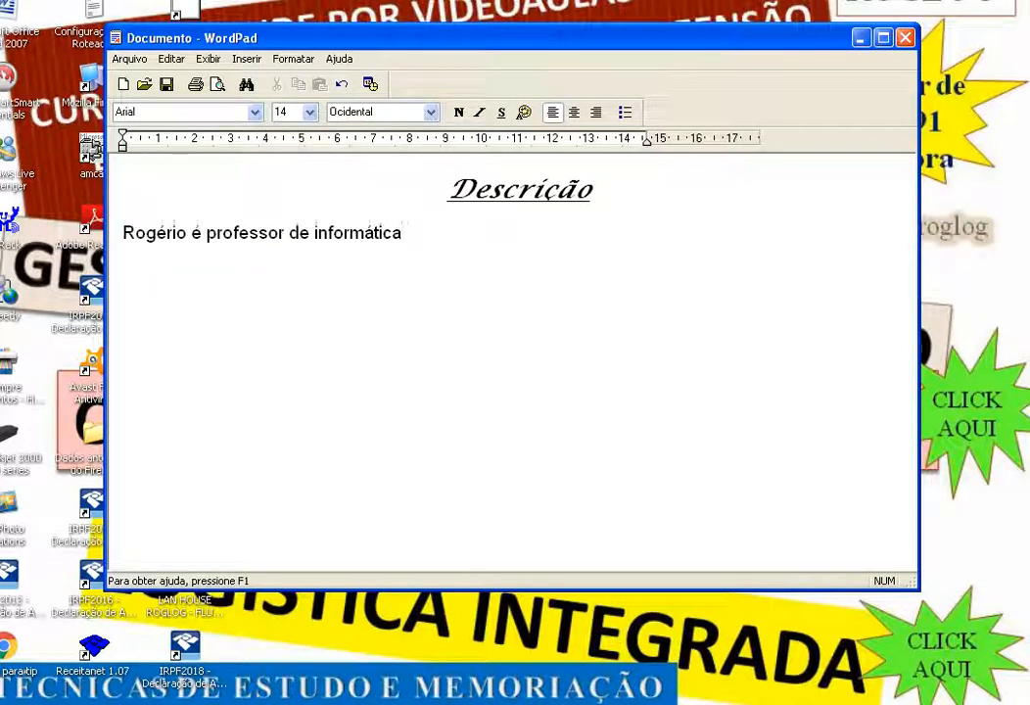
# Add a bulleted list with the items 1 and 2 below the sentence and end the bullets after it.
pyautogui.press('Return')
pyautogui.click(626, 113)
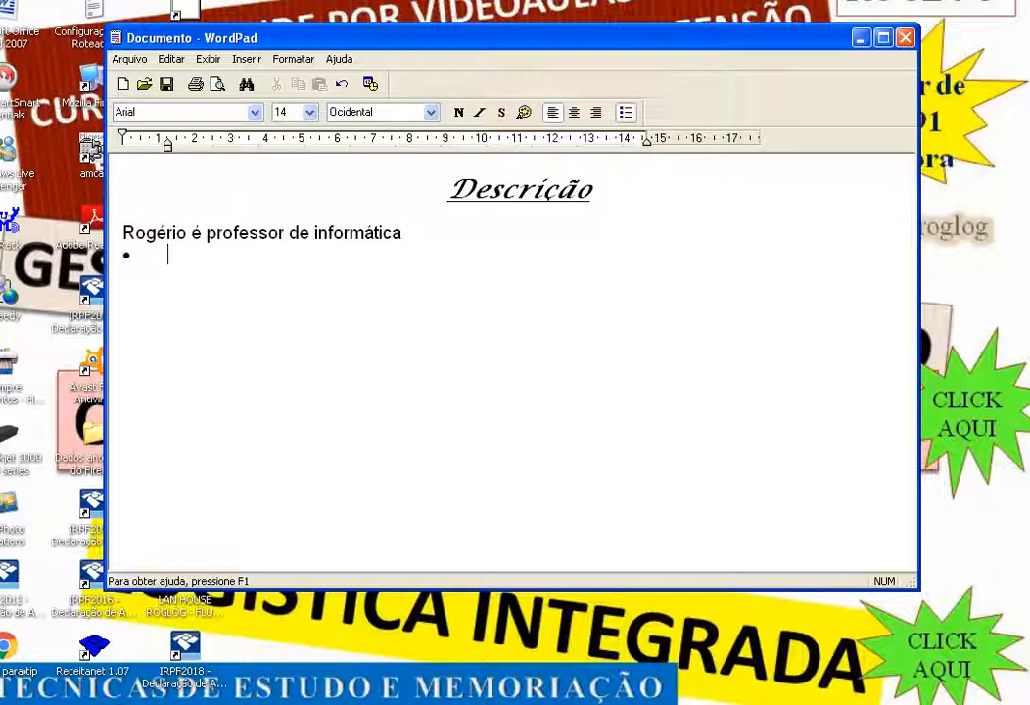
pyautogui.write('1')
pyautogui.press('Return')
pyautogui.write('2')
pyautogui.press('Return')
pyautogui.write('3')
pyautogui.press('Return')
pyautogui.press('BackSpace')
pyautogui.press('BackSpace')
pyautogui.press('BackSpace')
pyautogui.press('Return')
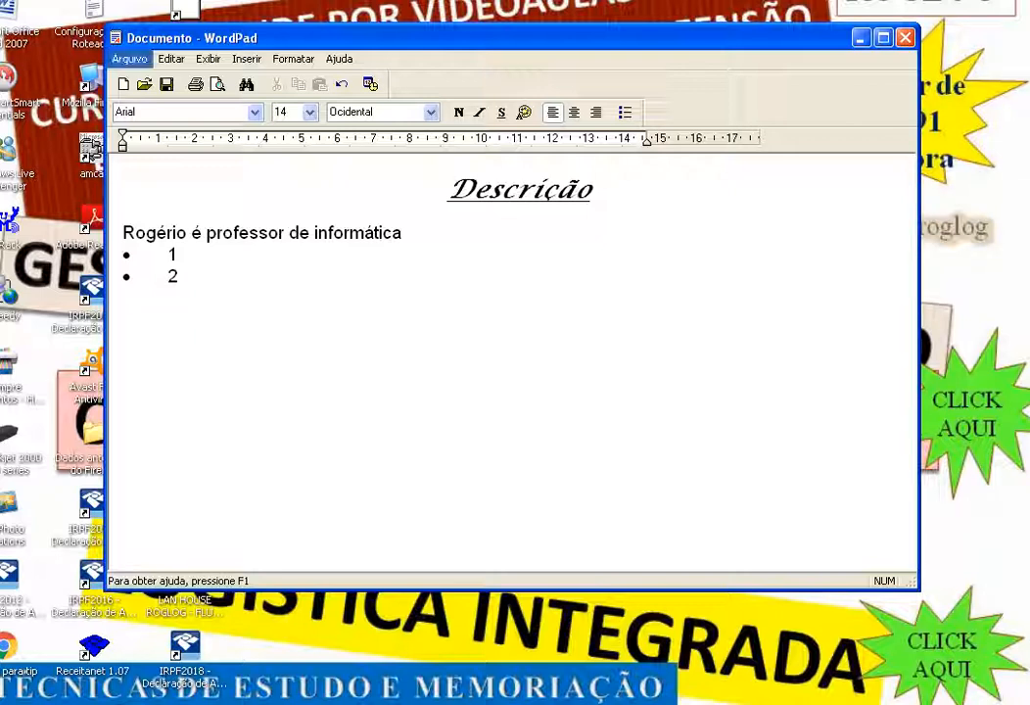
# Look over all command groups and examine the file commands, from creating and saving to printing and recent documents.
pyautogui.click(129, 60)
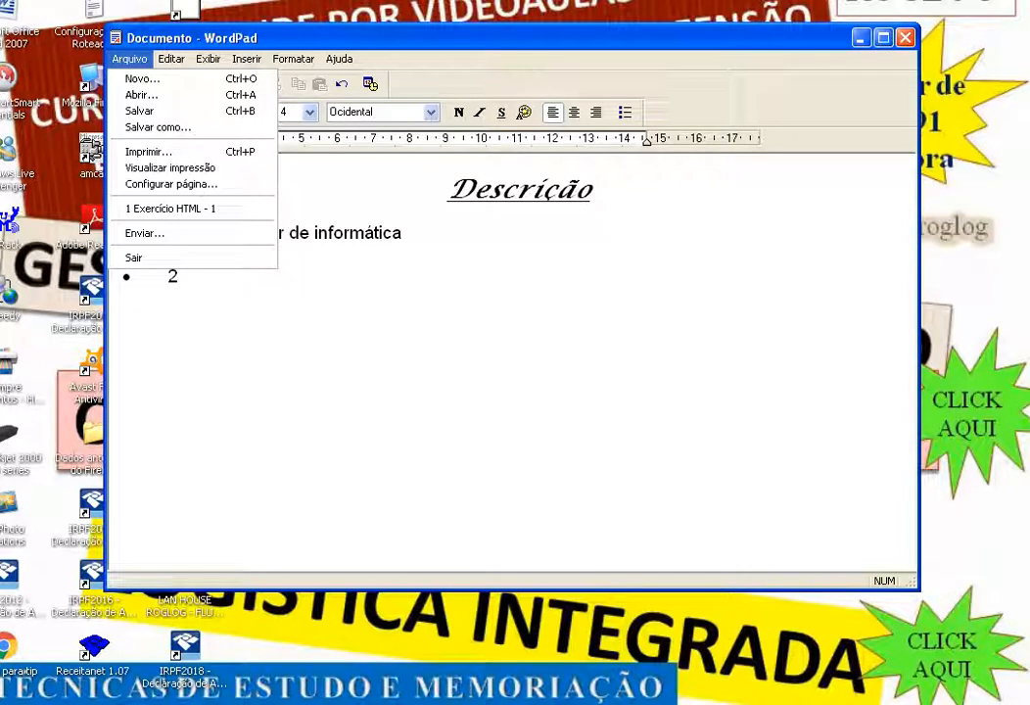
pyautogui.press('Right')
pyautogui.press('Right')
pyautogui.press('Right')
pyautogui.press('Right')
pyautogui.press('Right')
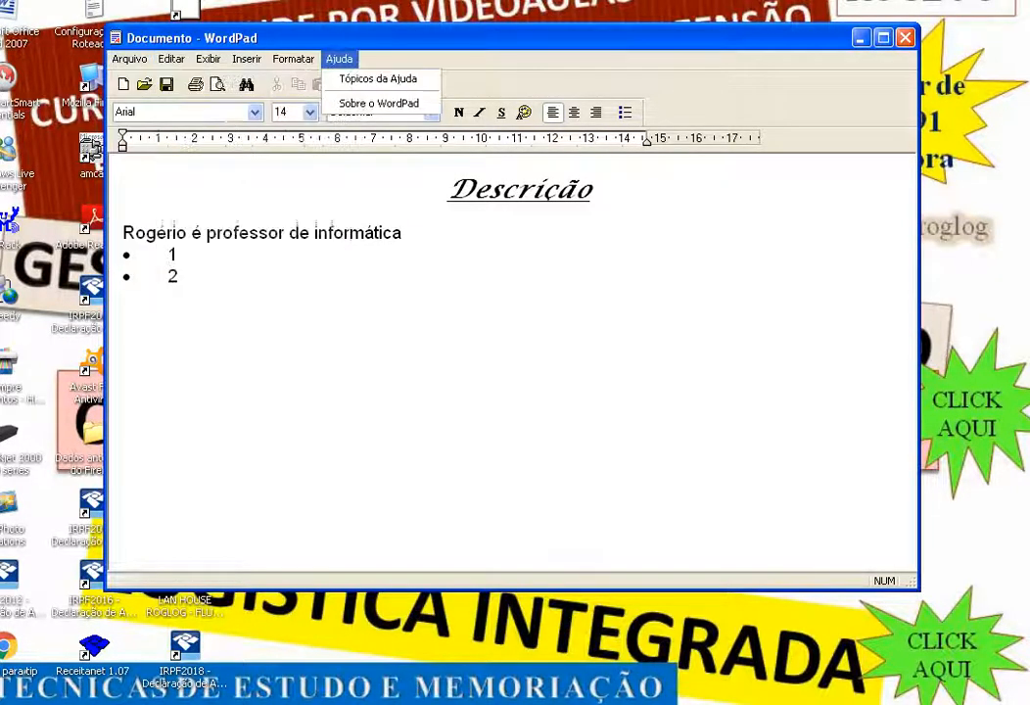
pyautogui.press('Right')
pyautogui.press('Down')
pyautogui.press('Down')
pyautogui.press('Down')
pyautogui.press('Down')
pyautogui.press('Down')
pyautogui.press('Down')
pyautogui.press('Down')
pyautogui.press('Down')
pyautogui.press('Down')
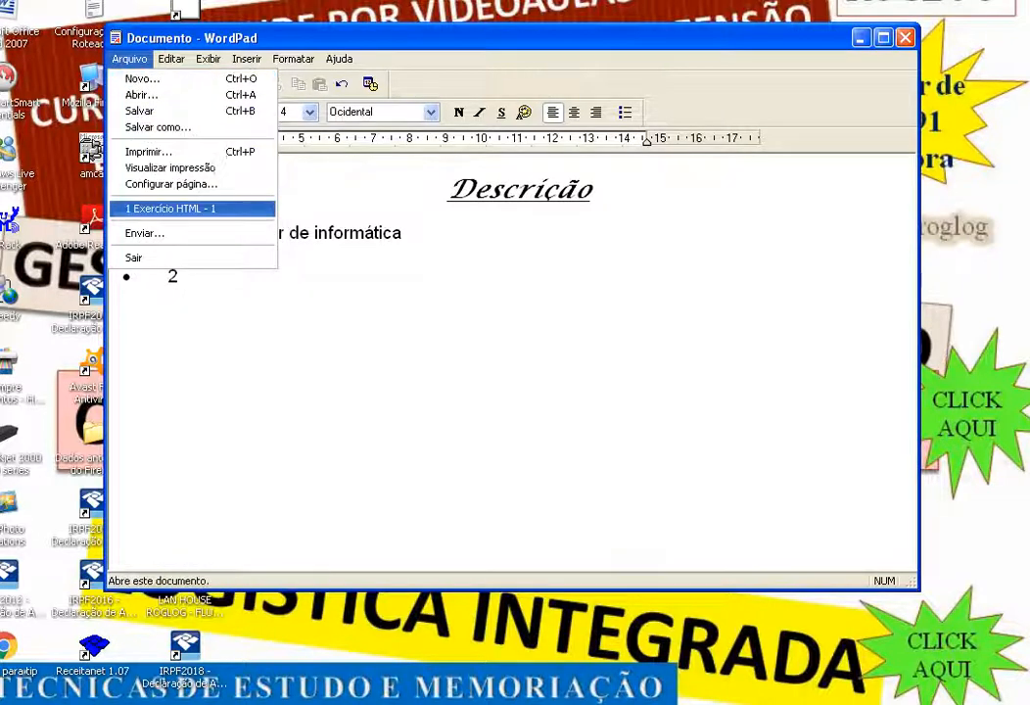
# Examine the editing commands, including select all, find and replace, and bring up the display options.
pyautogui.press('Right')
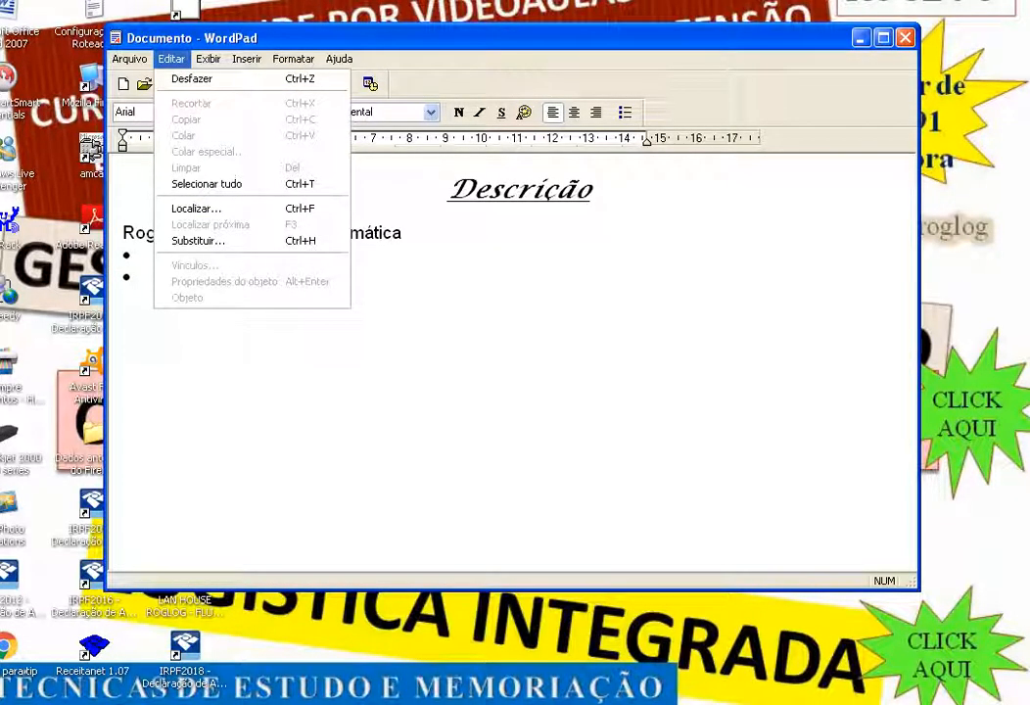
pyautogui.press('Down')
pyautogui.press('Down')
pyautogui.press('Down')
pyautogui.press('Down')
pyautogui.press('Down')
pyautogui.press('Down')
pyautogui.press('Down')
pyautogui.press('Down')
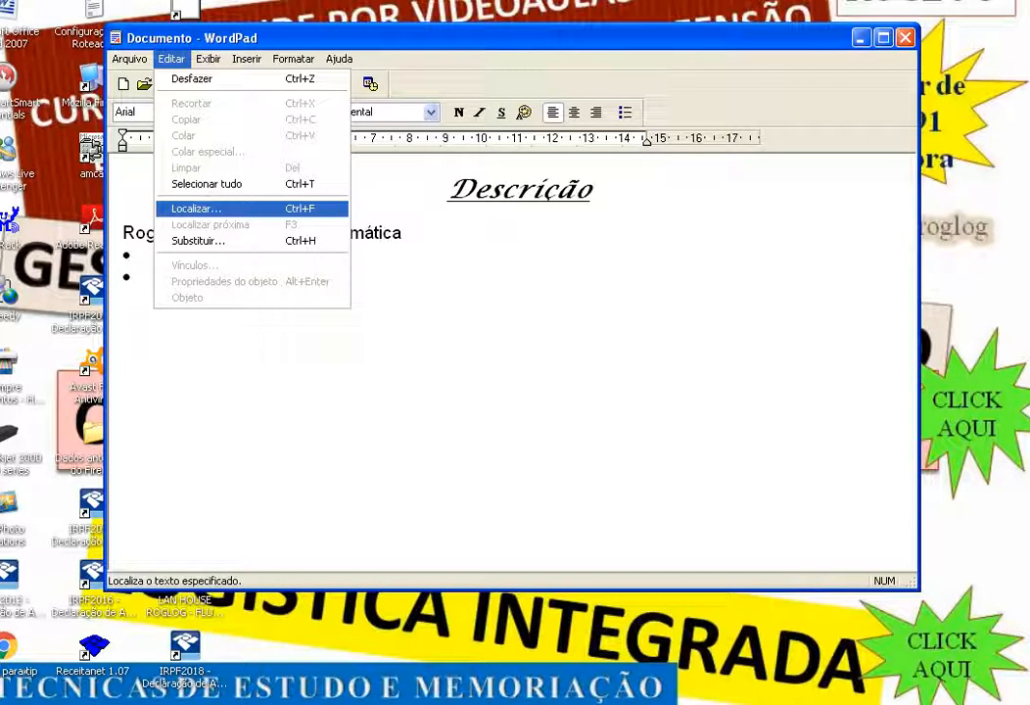
pyautogui.press('Down')
pyautogui.press('Down')
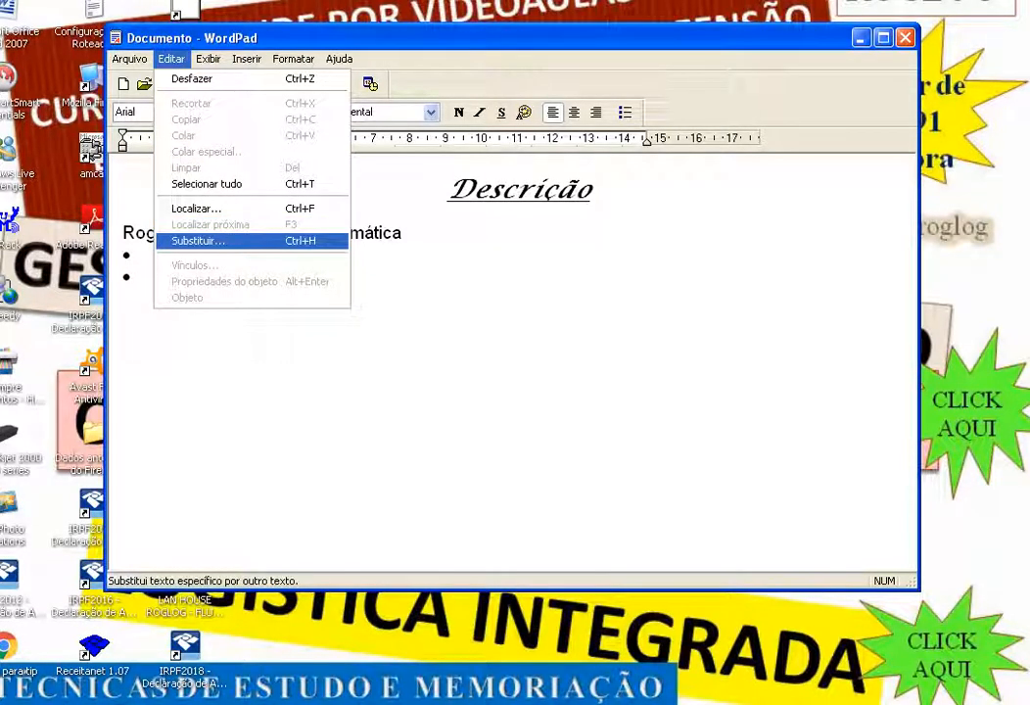
pyautogui.press('Up')
pyautogui.press('Up')
pyautogui.press('Down')
pyautogui.press('Down')
pyautogui.press('Right')
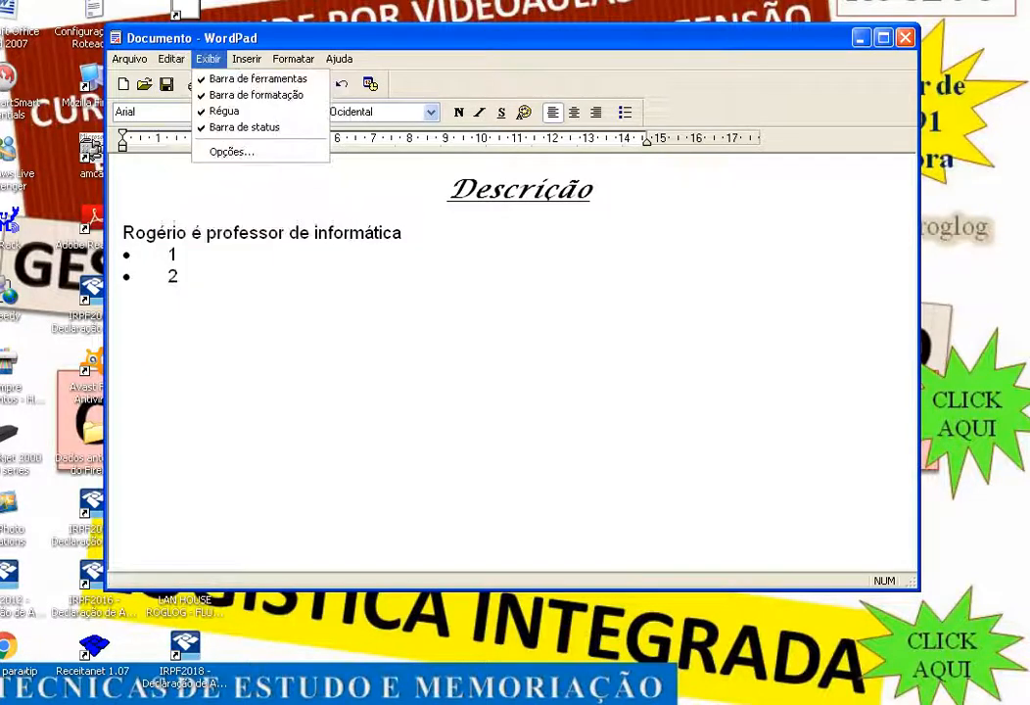
# Examine the insertion commands and the object types available for embedding, leaving without inserting anything.
pyautogui.press('Right')
pyautogui.press('Down')
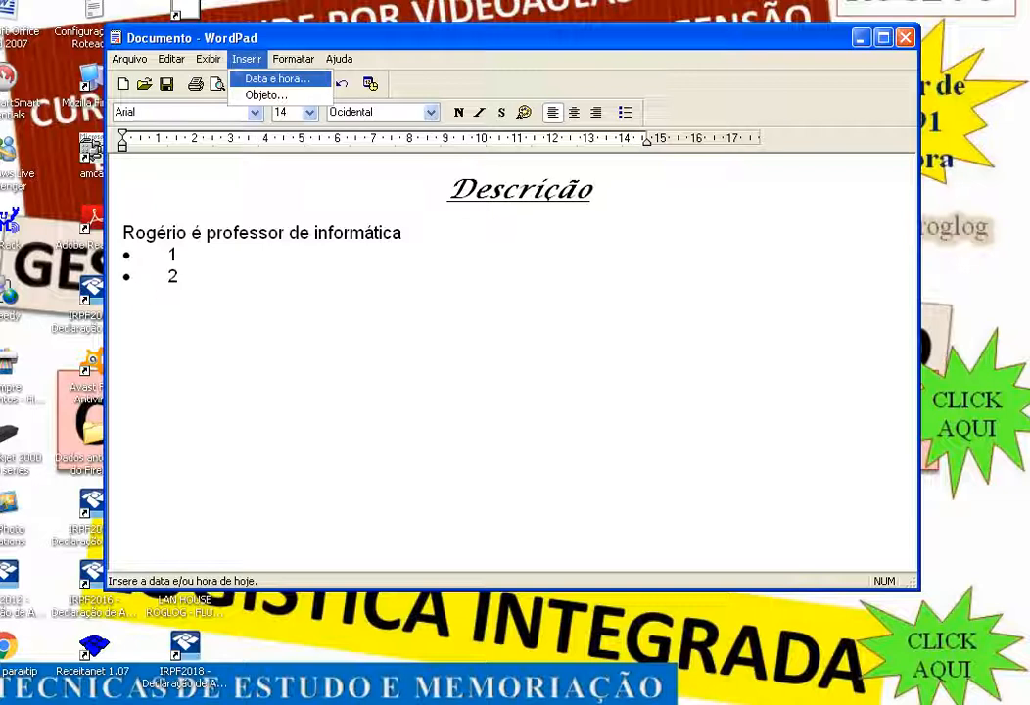
pyautogui.press('Down')
pyautogui.press('Return')
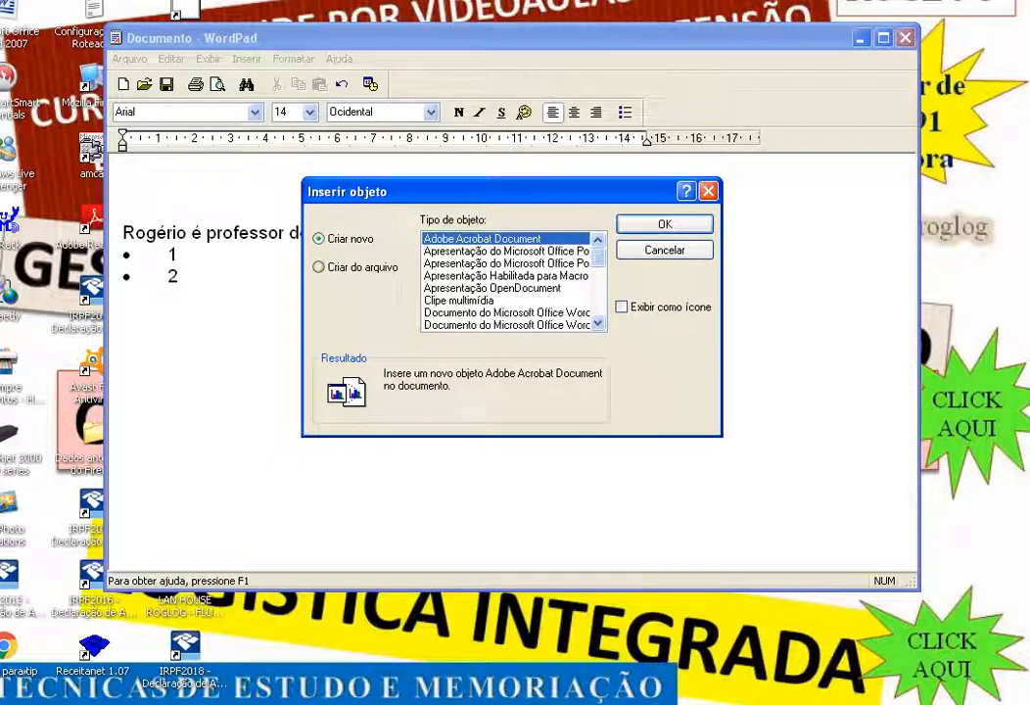
pyautogui.press('Escape')
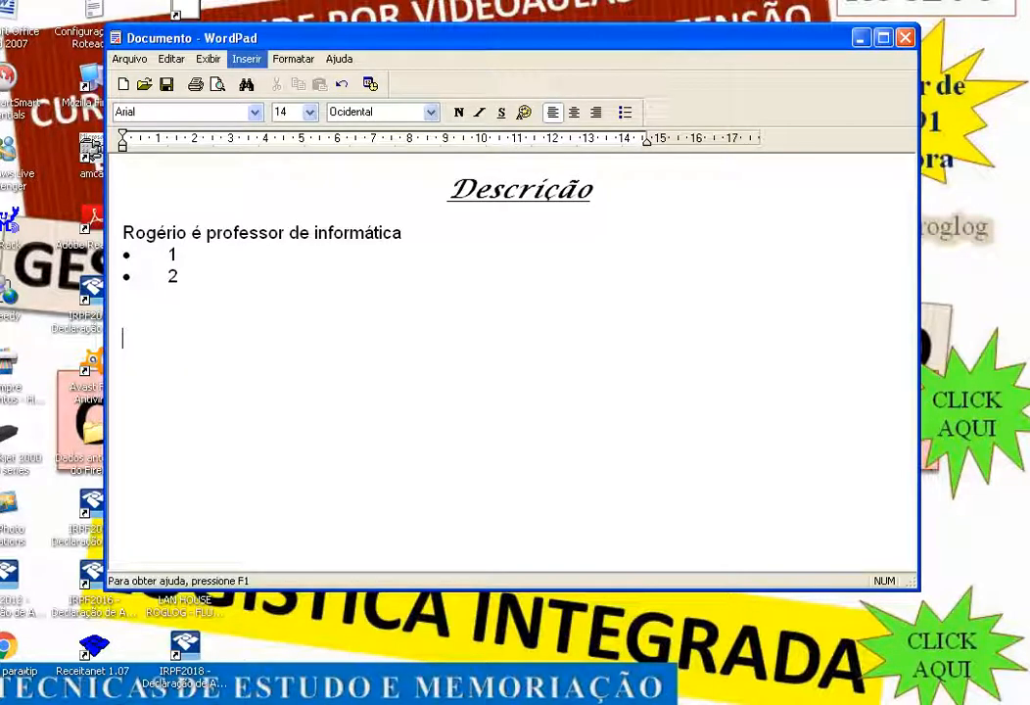
# Examine the formatting commands and select the heading "Descrição".
pyautogui.click(292, 58)
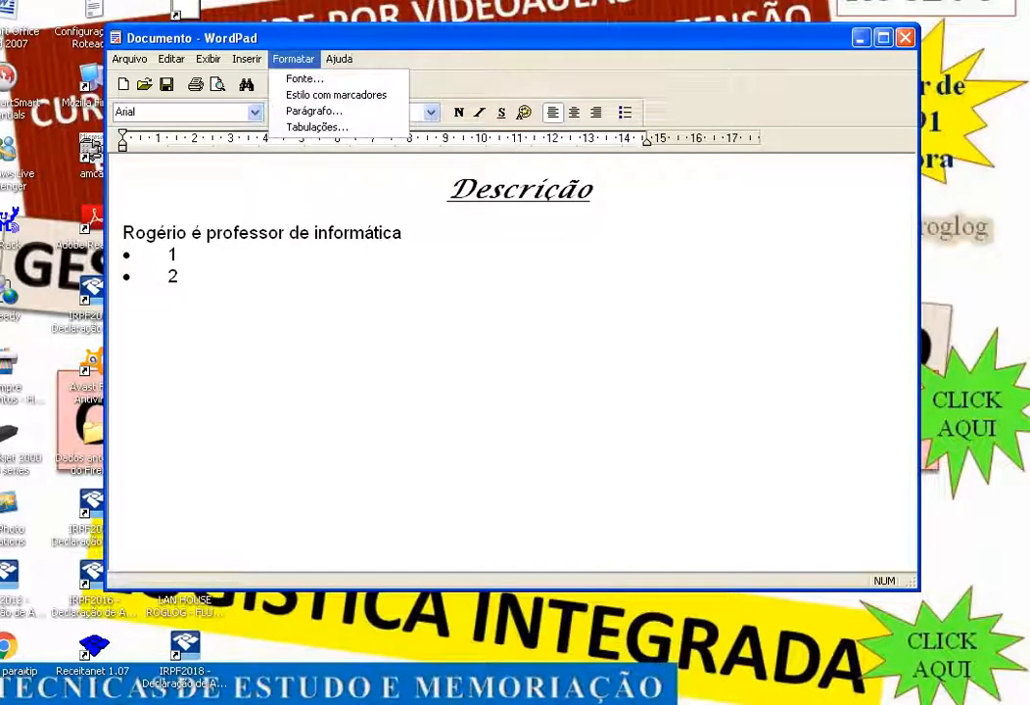
pyautogui.doubleClick(520, 190)
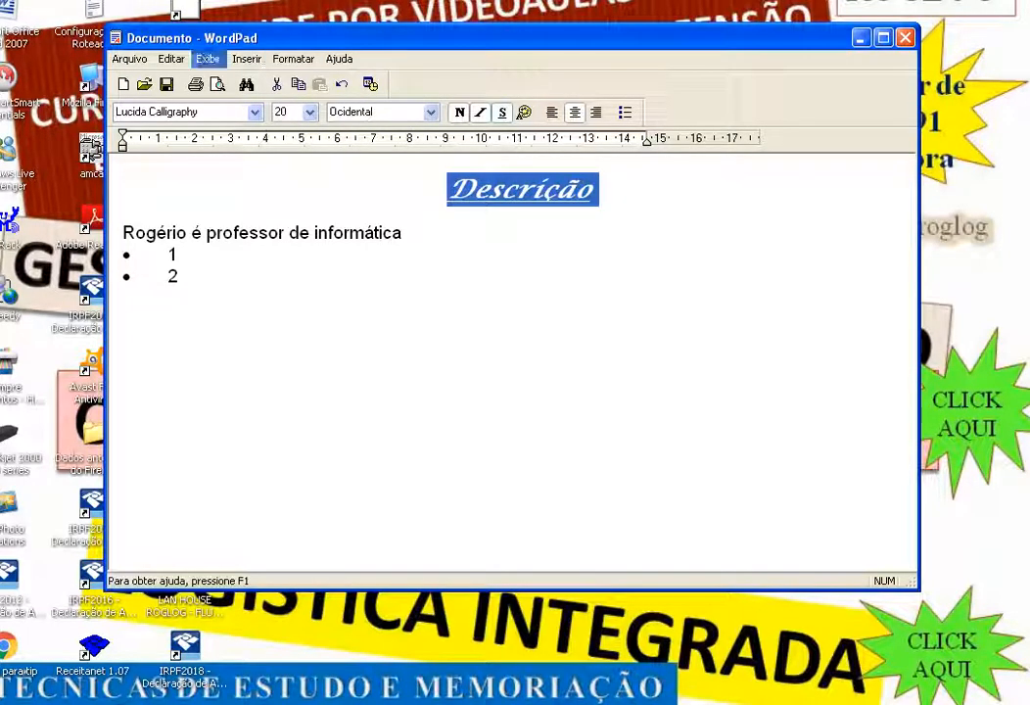
pyautogui.press('Right')
pyautogui.press('Right')
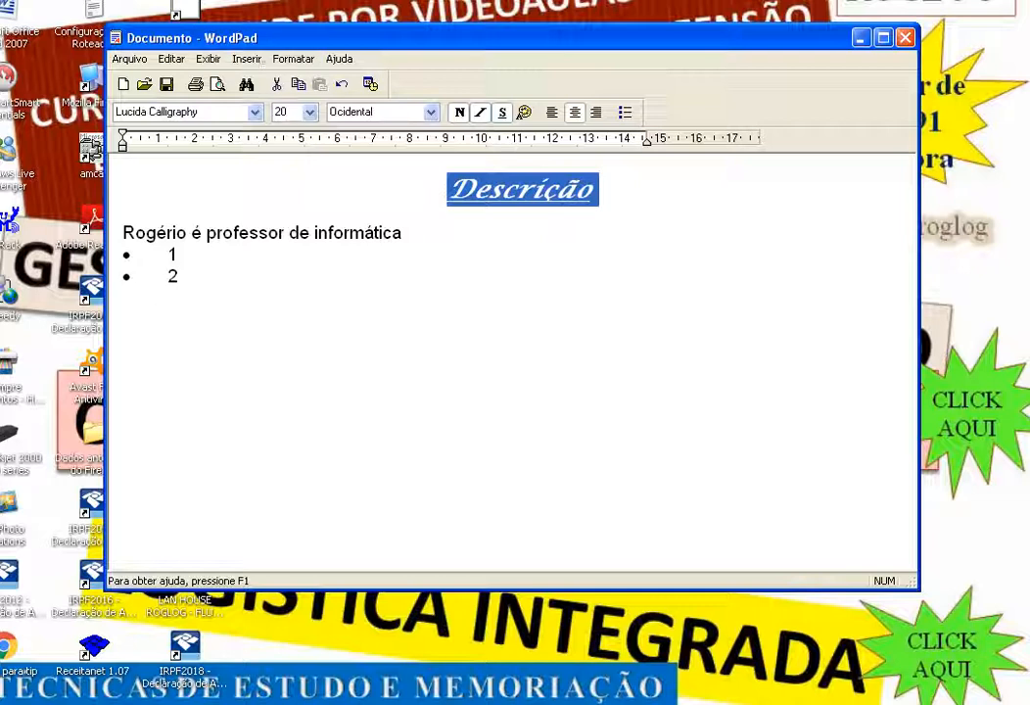
pyautogui.press('Escape')
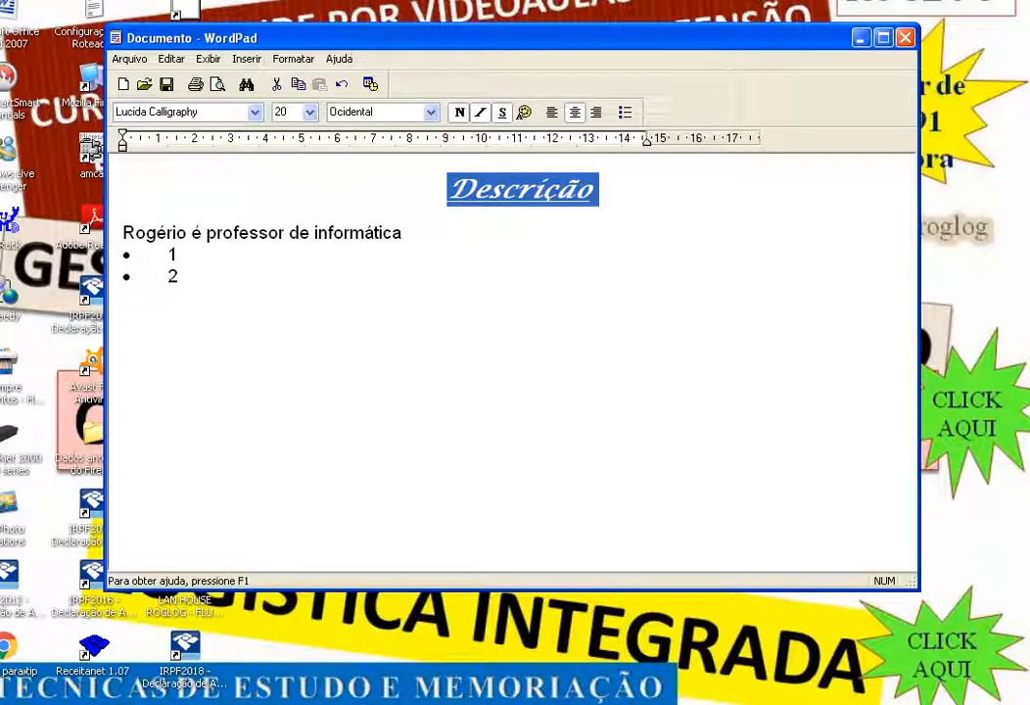
# Align the heading "Descrição" to the right in its paragraph settings and return it to centre alignment.
pyautogui.click(294, 59)
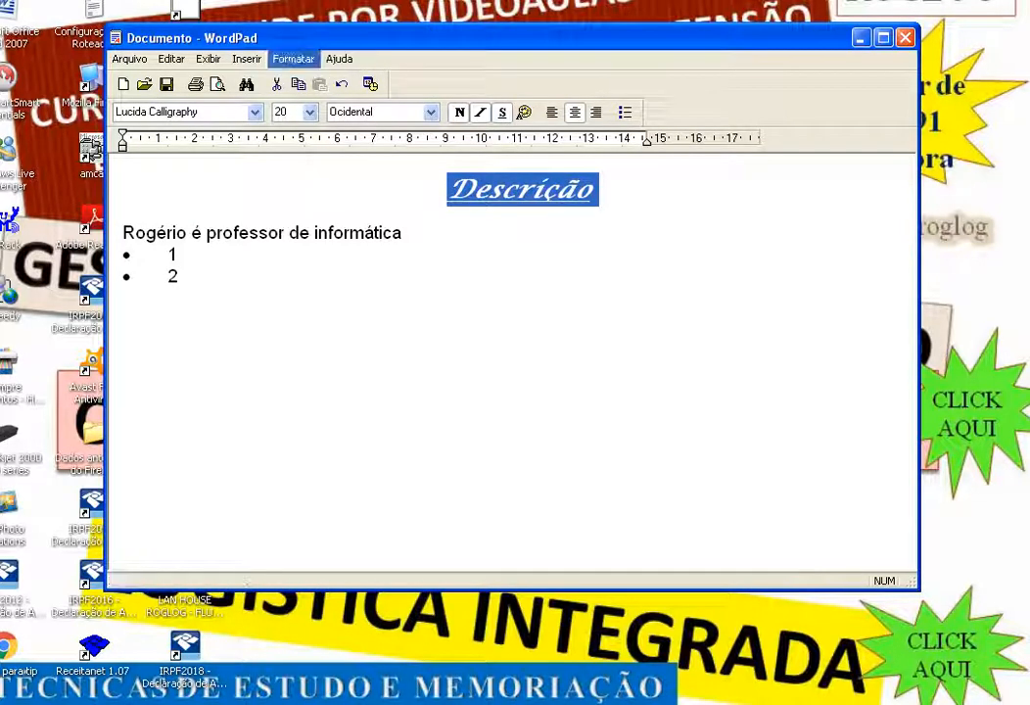
pyautogui.press('Down')
pyautogui.press('Down')
pyautogui.press('Down')
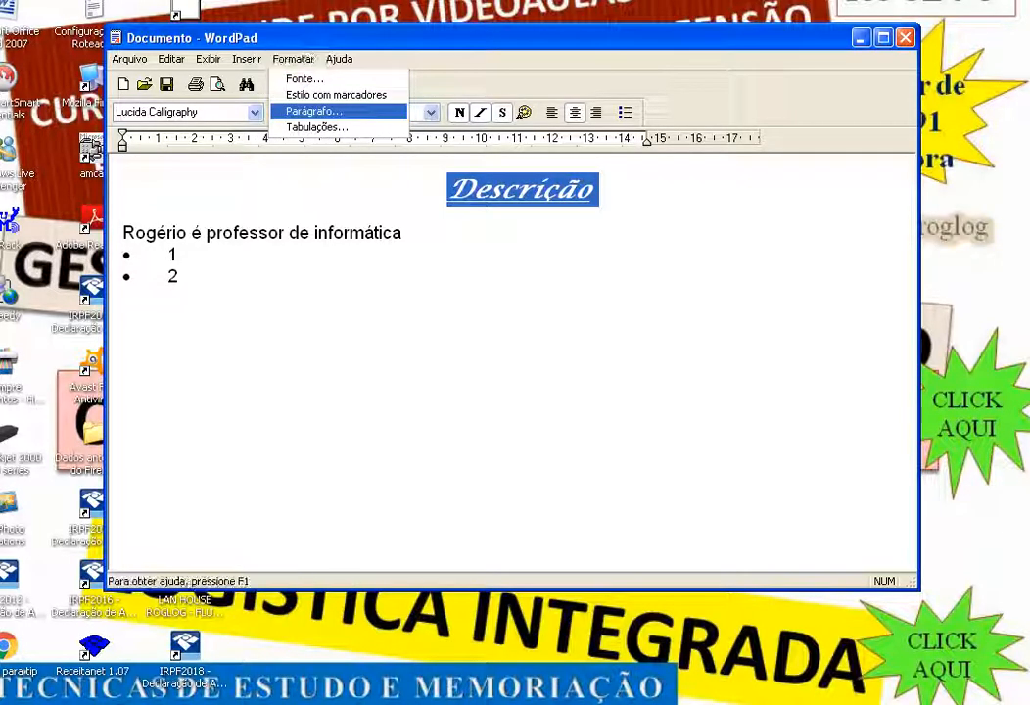
pyautogui.press('Return')
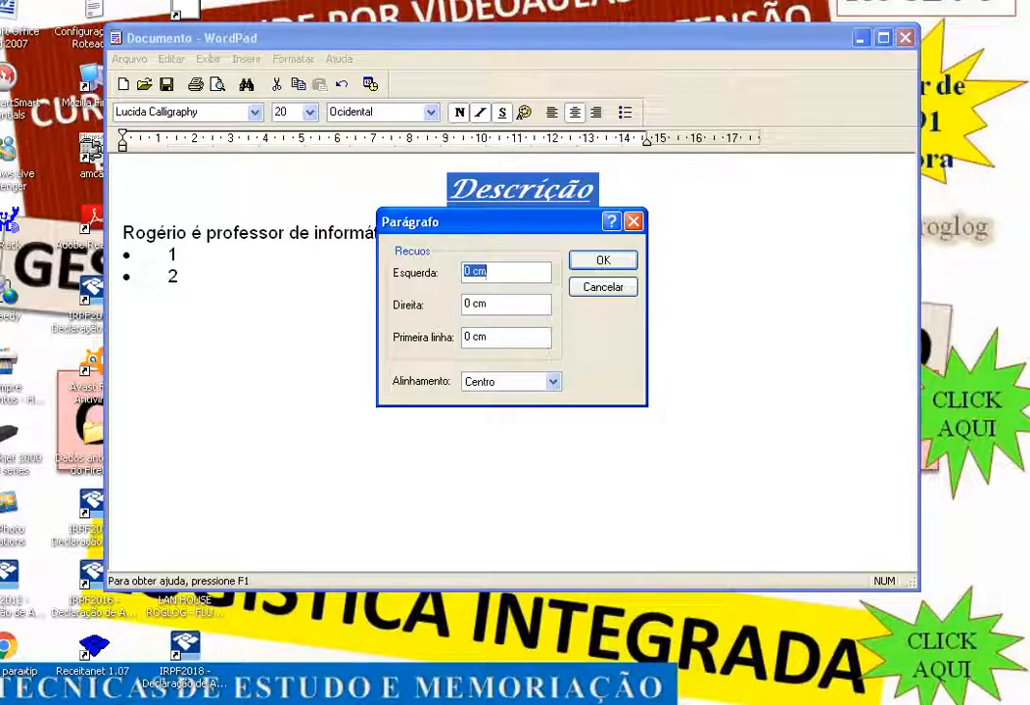
pyautogui.click(553, 382)
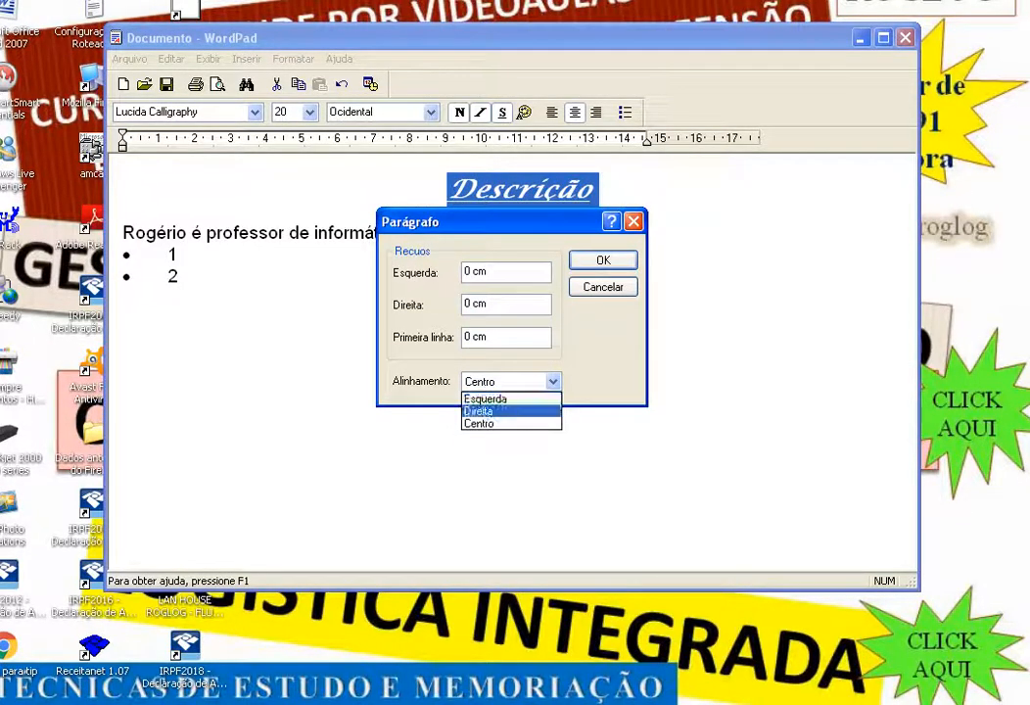
pyautogui.click(478, 411)
pyautogui.press('Return')
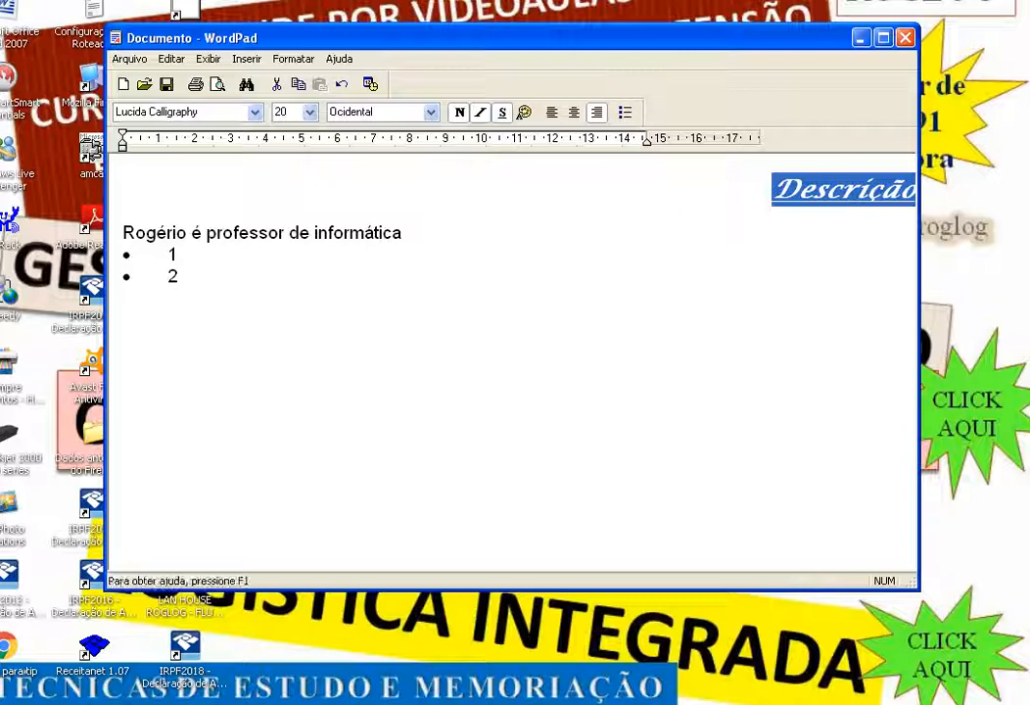
pyautogui.hotkey('ctrl', 'e')
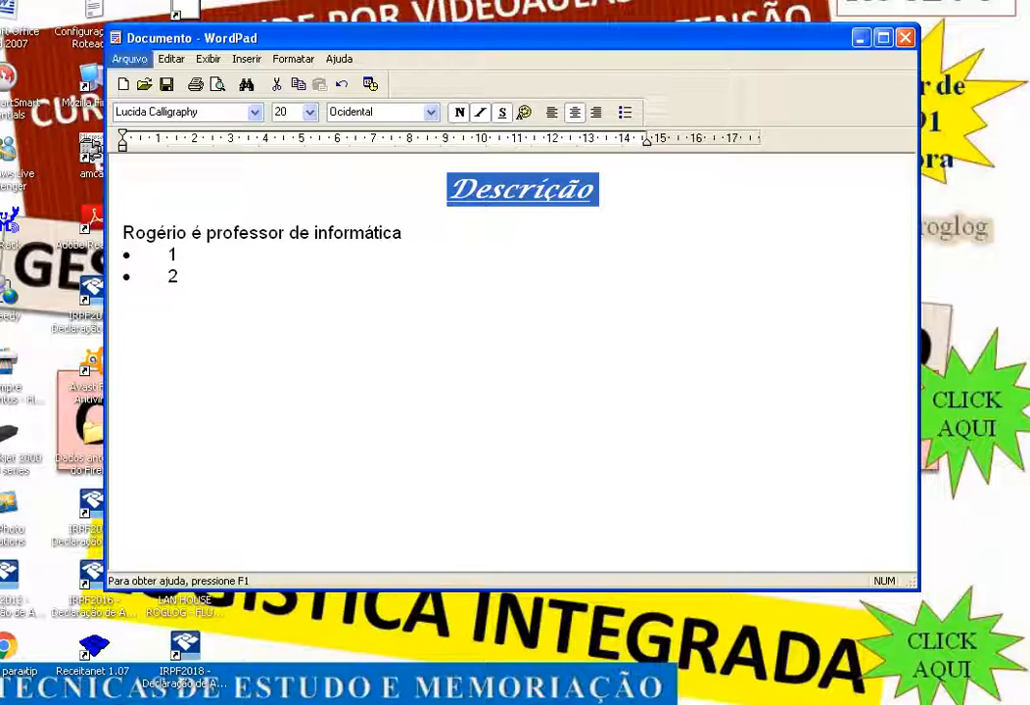
pyautogui.click(171, 59)
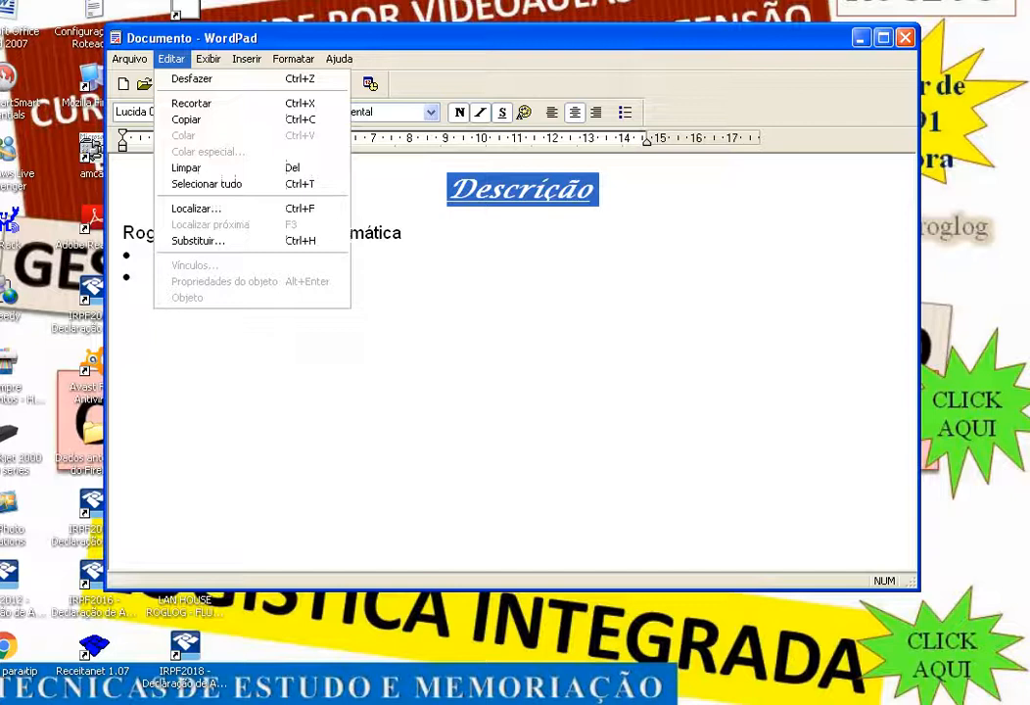
pyautogui.press('Right')
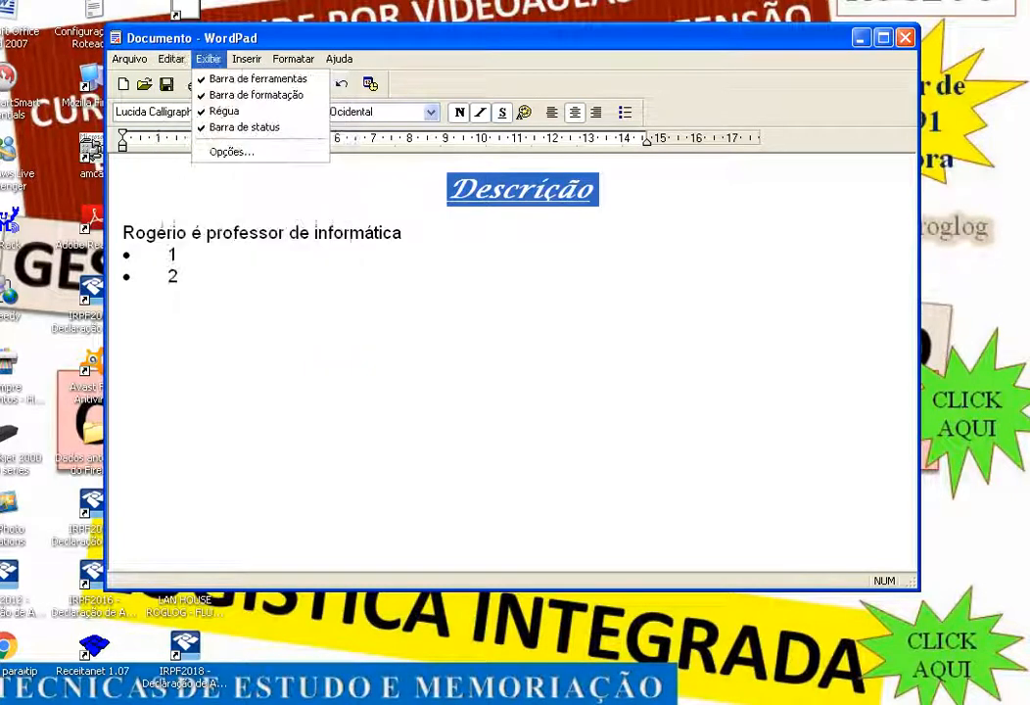
pyautogui.press('Up')
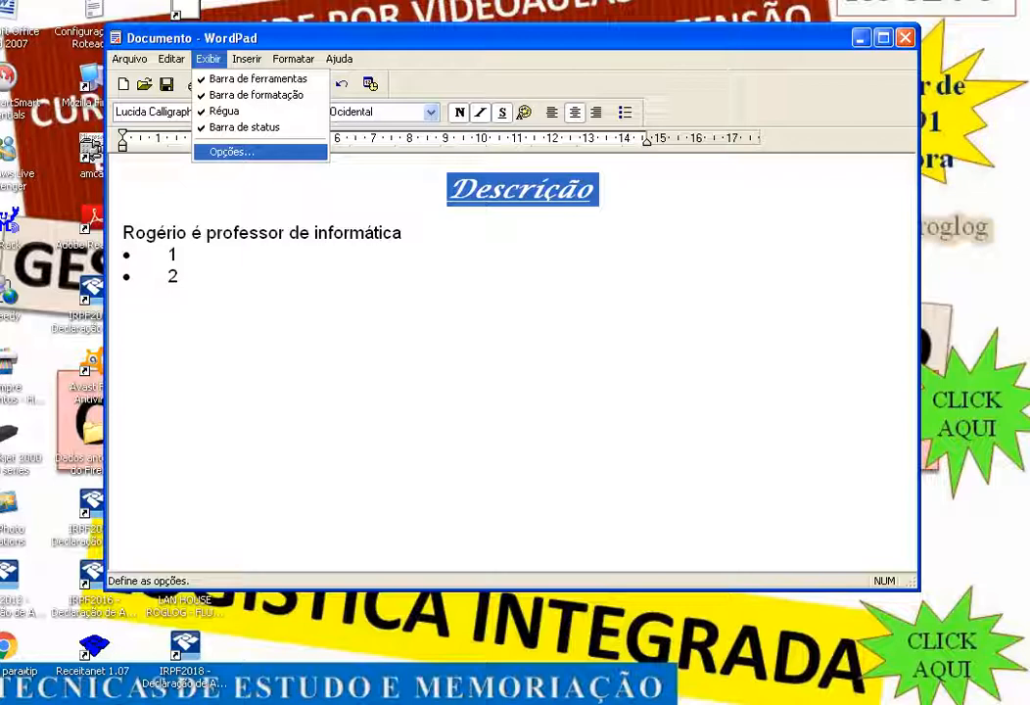
pyautogui.press('Left')
pyautogui.press('Escape')
pyautogui.press('Escape')
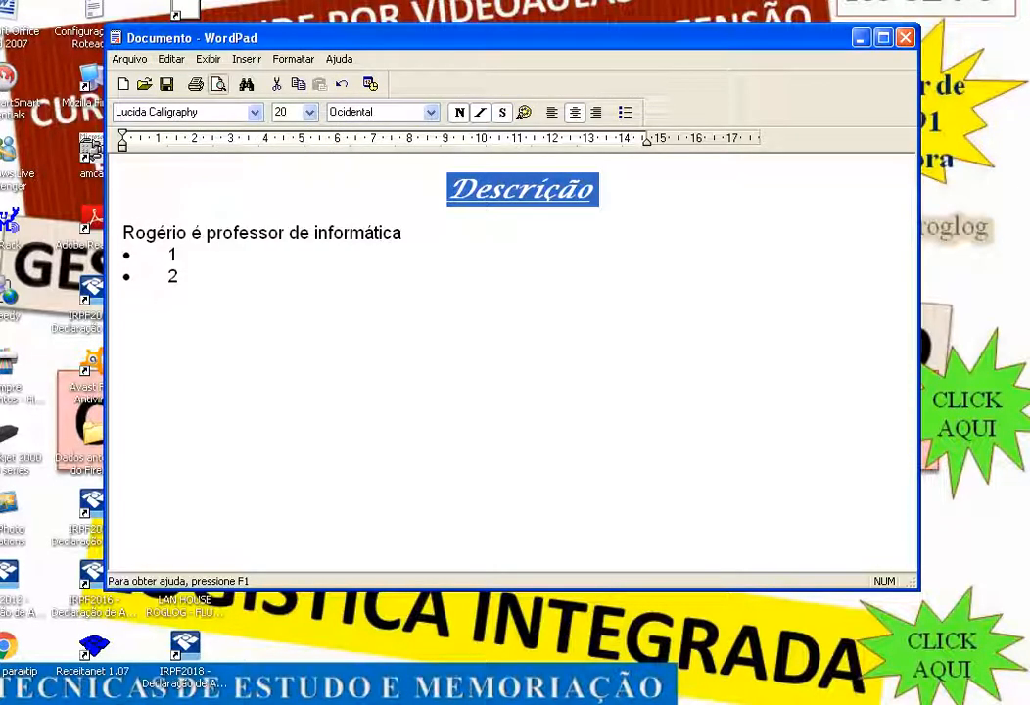
# View the print preview of the document and return to editing.
pyautogui.click(218, 83)
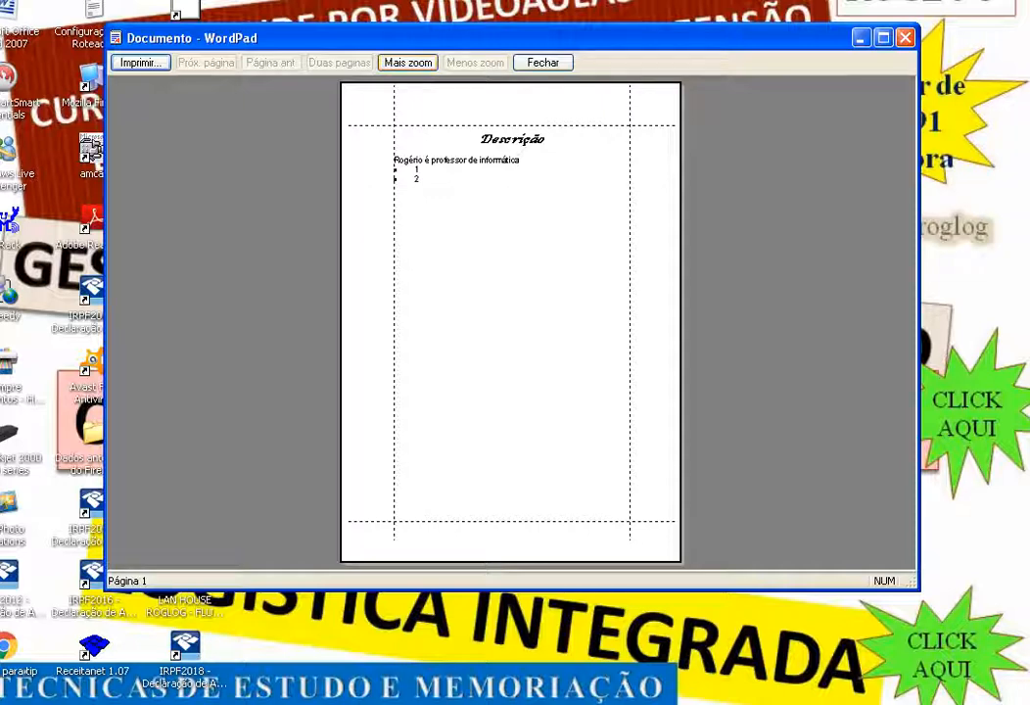
pyautogui.click(543, 63)
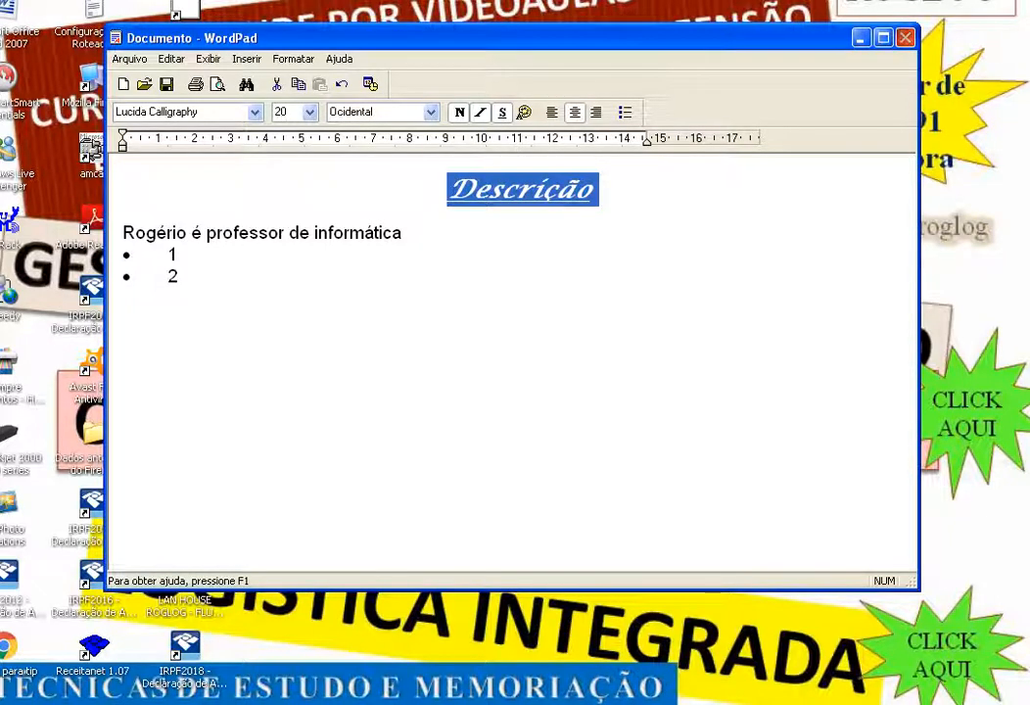
# Close the document window without saving the changes.
pyautogui.click(906, 38)
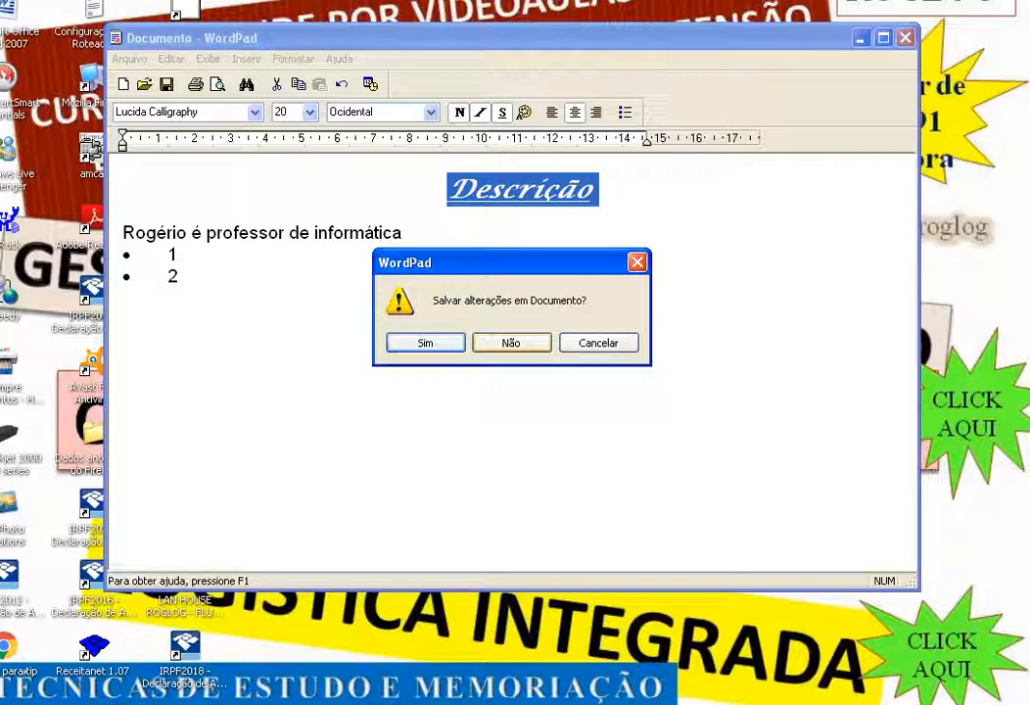
pyautogui.click(511, 343)
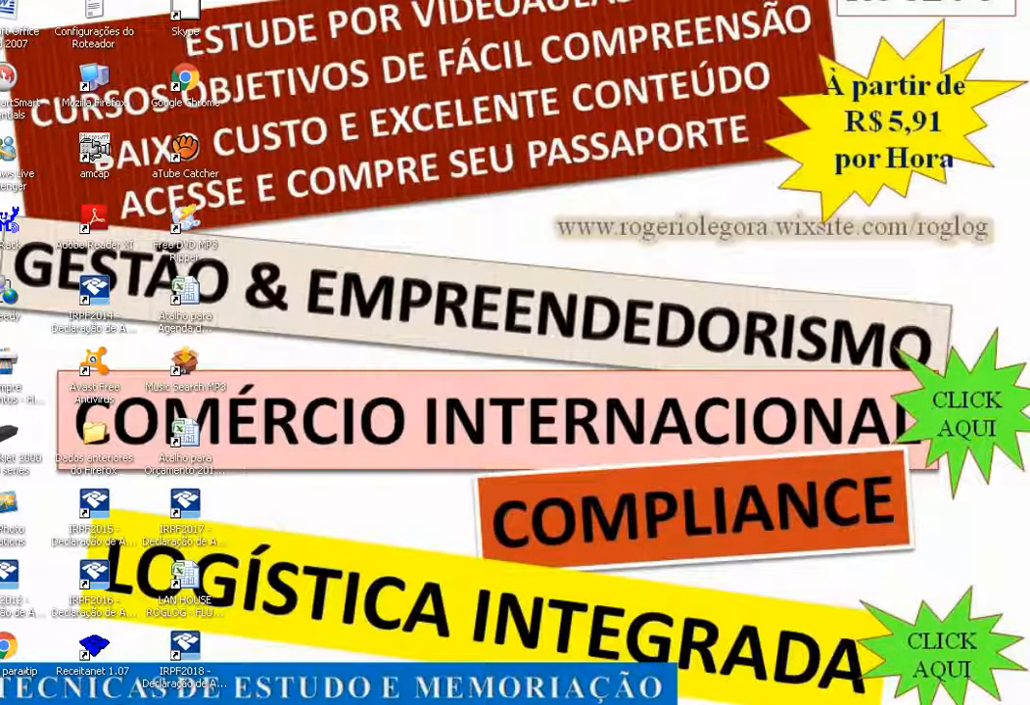